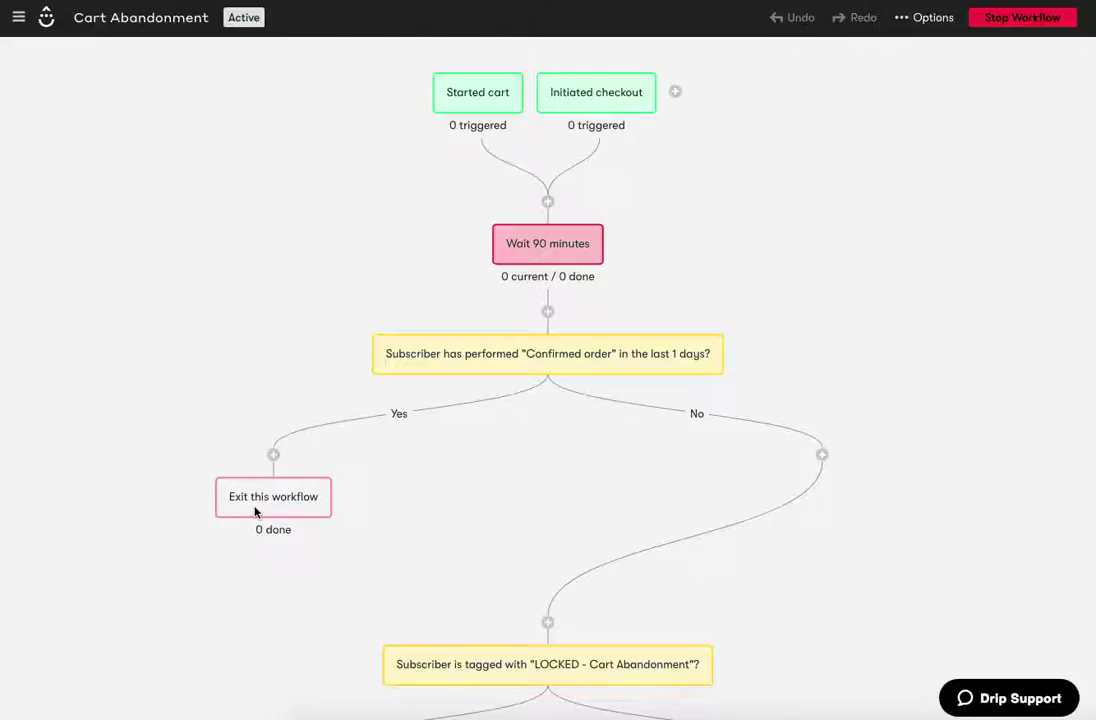
- Examine the Cart Abandonment workflow from its starting triggers down to the confirmed order triggers
{"action": "scroll", "coordinate": [264, 506], "scroll_direction": "down", "scroll_amount": 1}
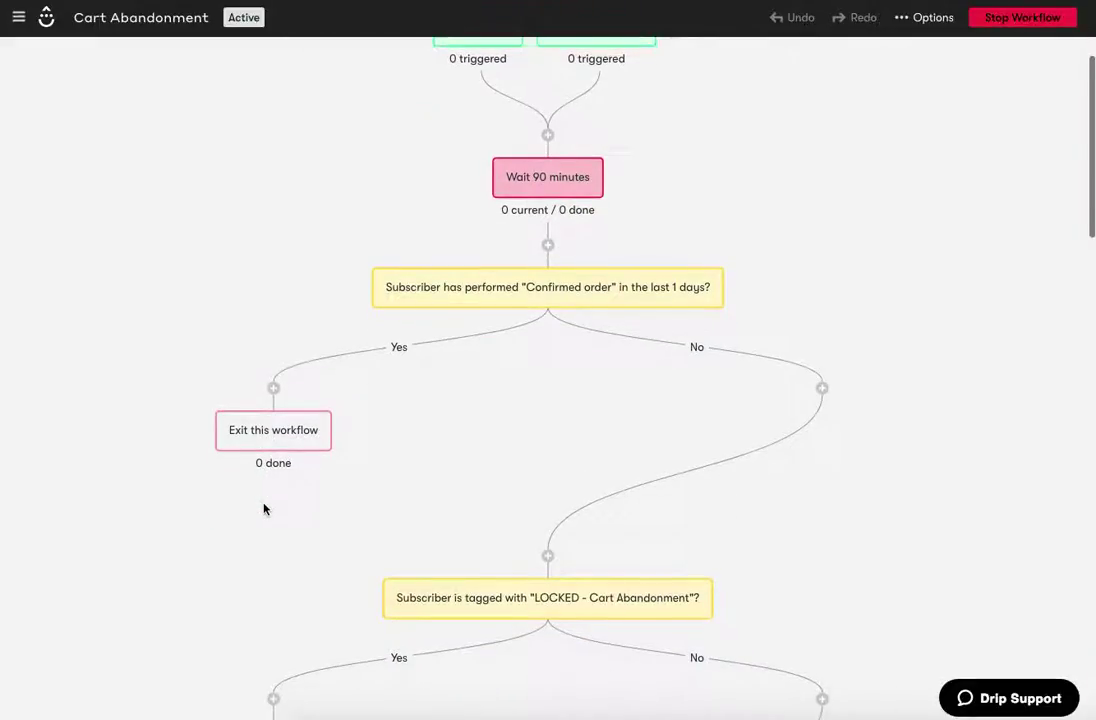
{"action": "scroll", "coordinate": [264, 509], "scroll_direction": "down", "scroll_amount": 5}
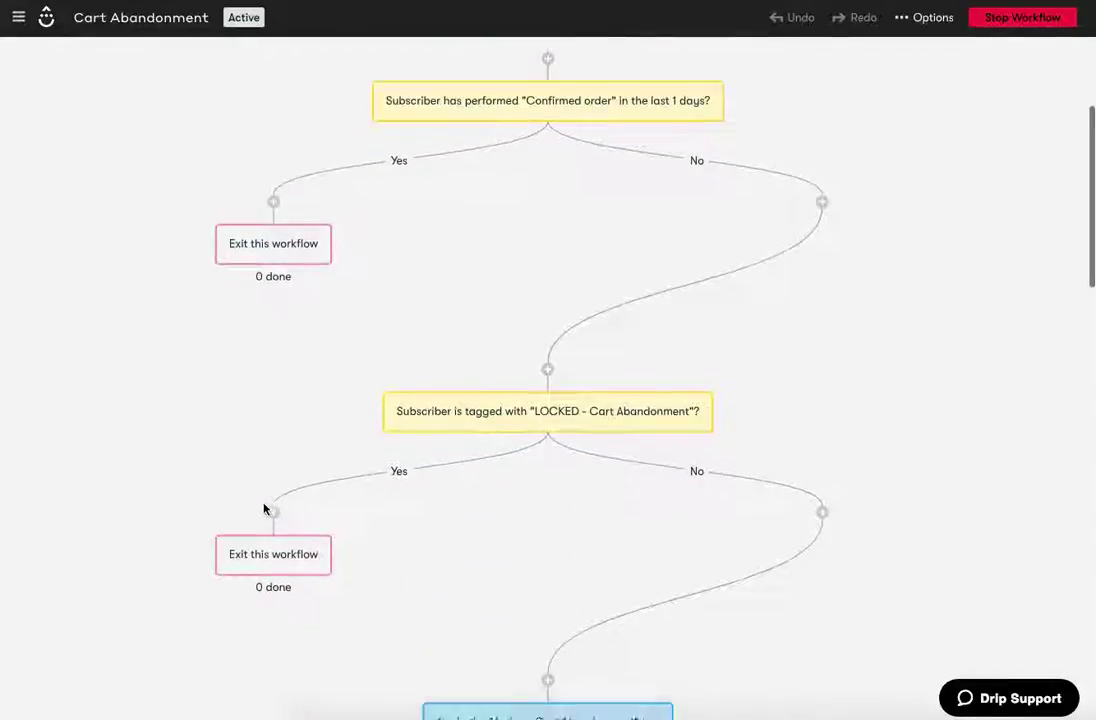
{"action": "scroll", "coordinate": [308, 503], "scroll_direction": "down", "scroll_amount": 2}
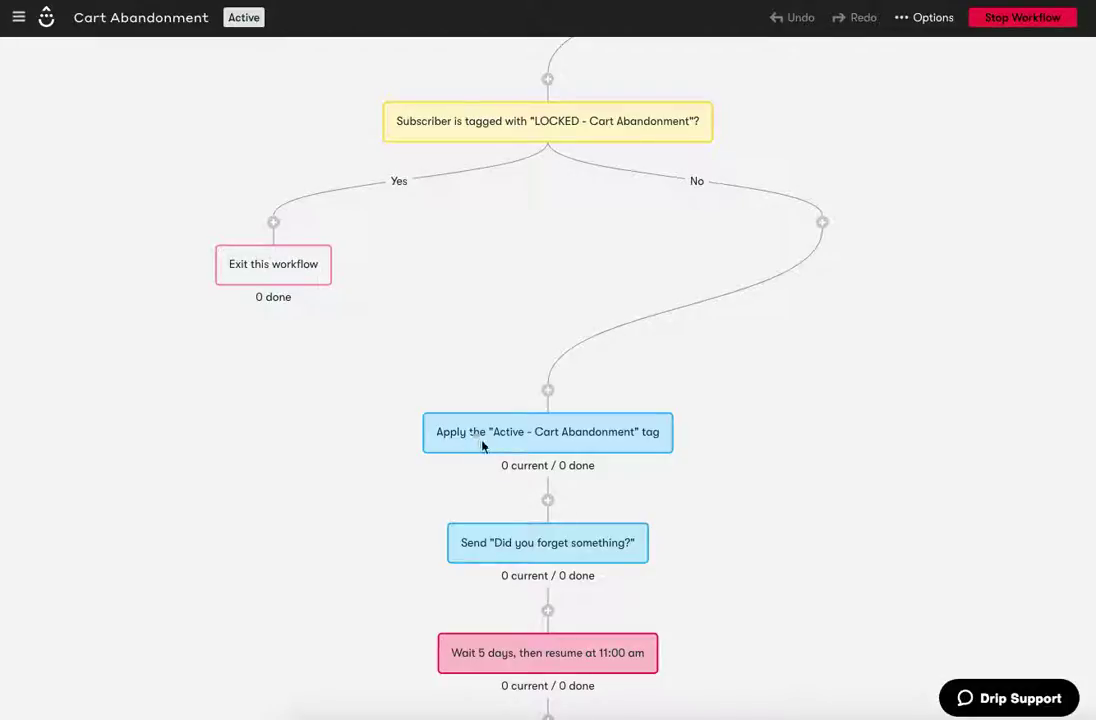
{"action": "scroll", "coordinate": [482, 447], "scroll_direction": "down", "scroll_amount": 10}
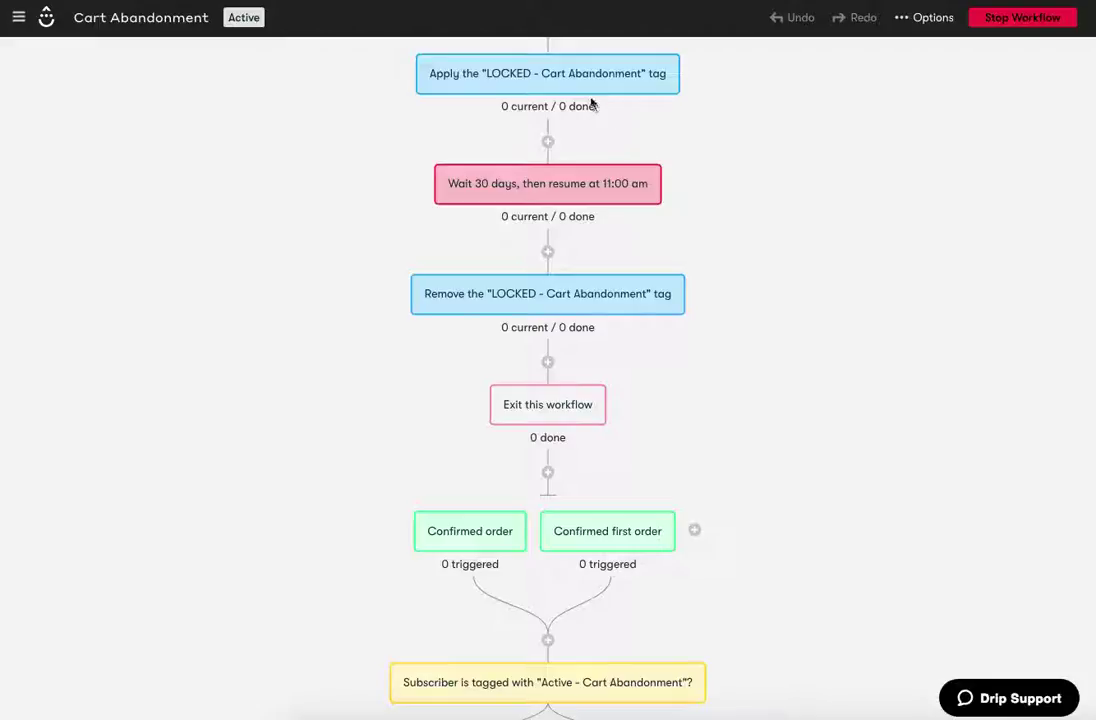
{"action": "scroll", "coordinate": [686, 474], "scroll_direction": "down", "scroll_amount": 1}
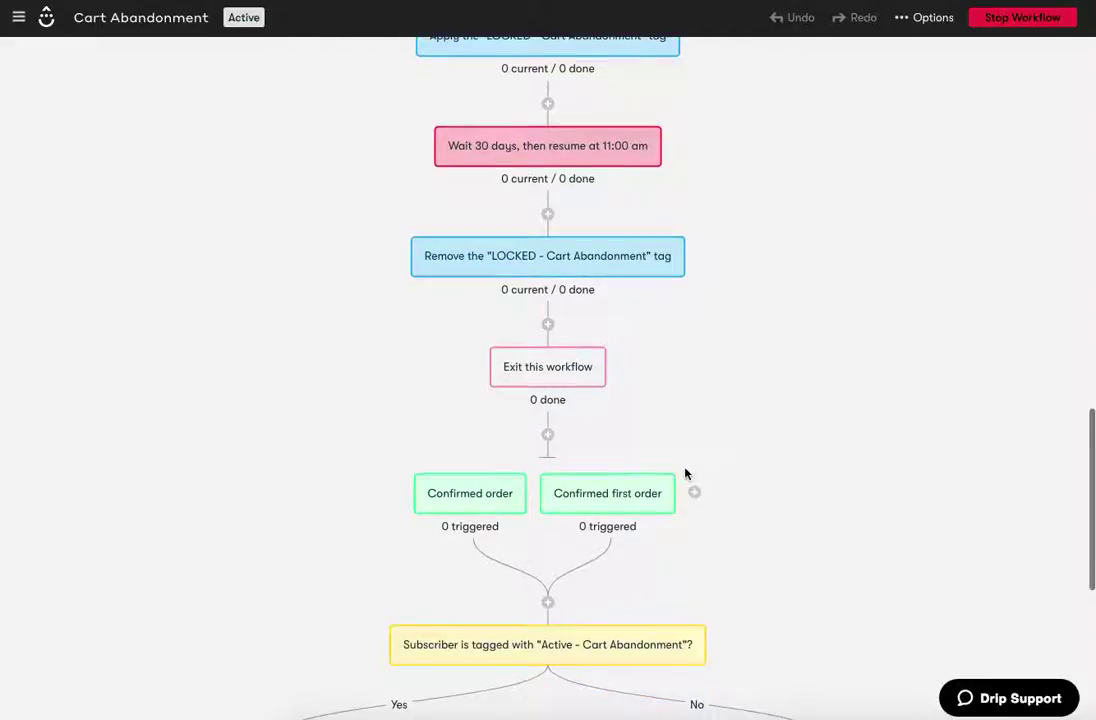
- View the settings of the "Started cart" trigger at the start of the workflow and close them without changes
{"action": "scroll", "coordinate": [686, 474], "scroll_direction": "up", "scroll_amount": 5}
{"action": "scroll", "coordinate": [702, 462], "scroll_direction": "up", "scroll_amount": 2}
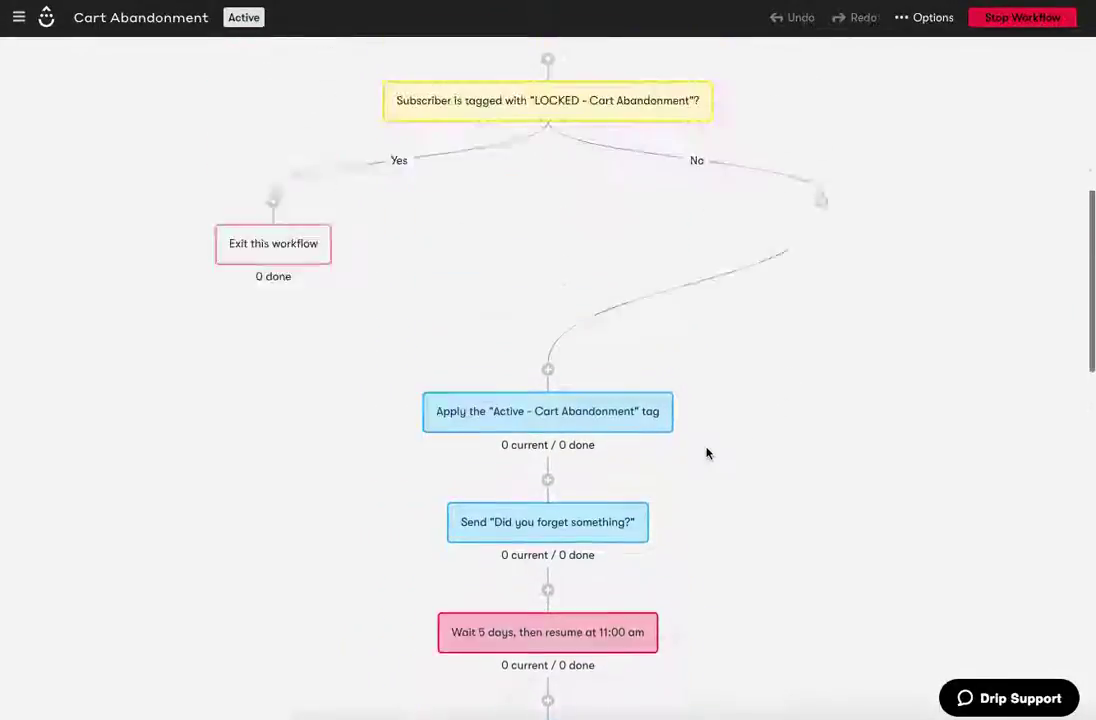
{"action": "scroll", "coordinate": [705, 452], "scroll_direction": "up", "scroll_amount": 8}
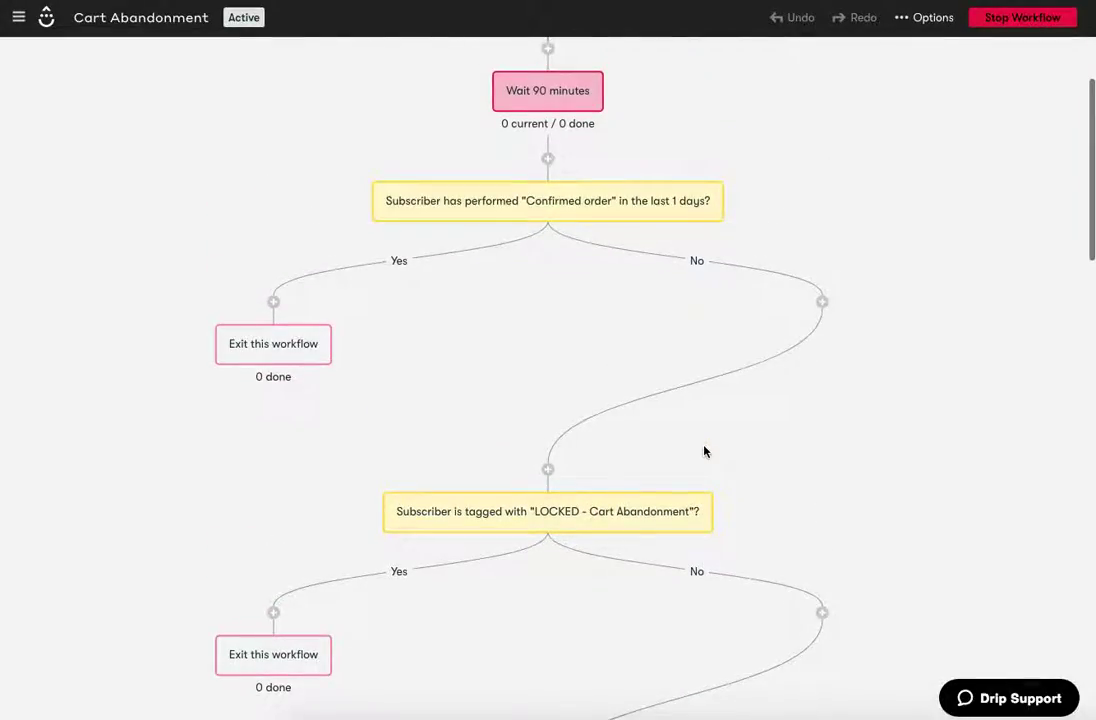
{"action": "scroll", "coordinate": [704, 452], "scroll_direction": "up", "scroll_amount": 3}
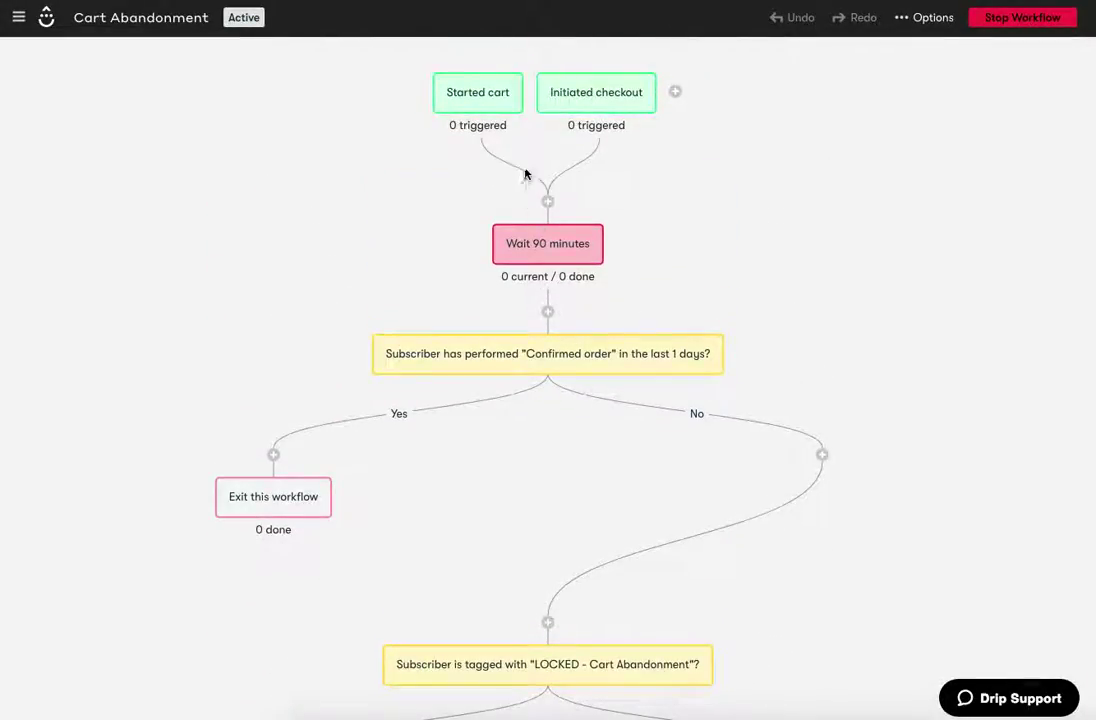
{"action": "double_click", "coordinate": [480, 99]}
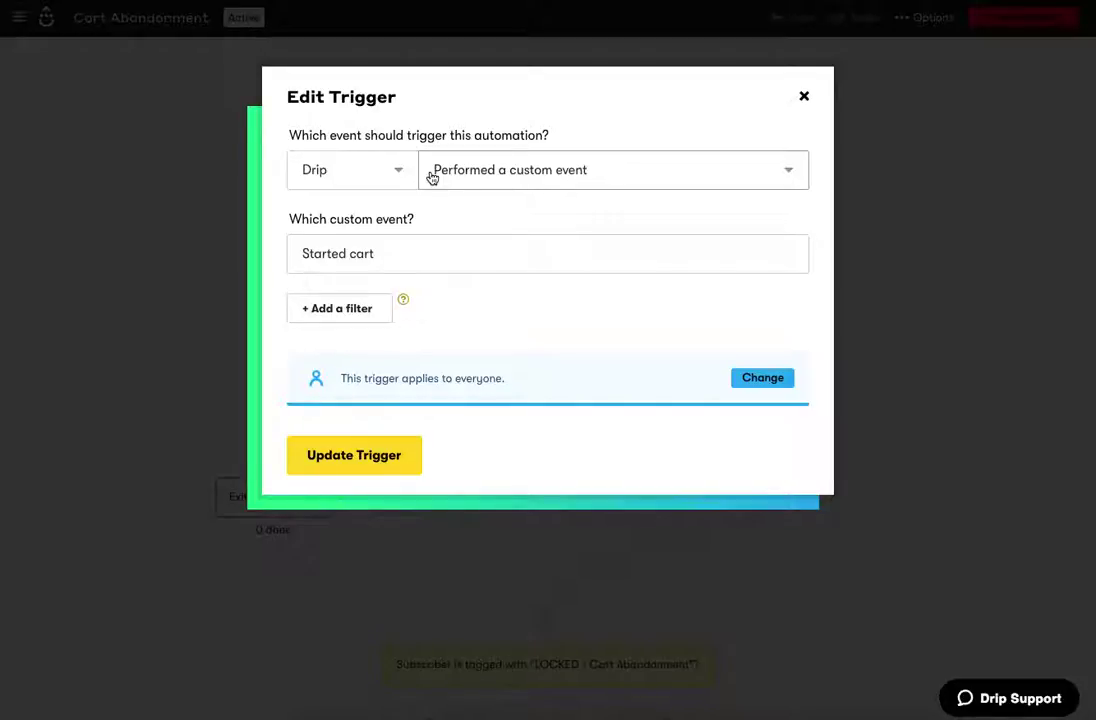
{"action": "left_click", "coordinate": [804, 97]}
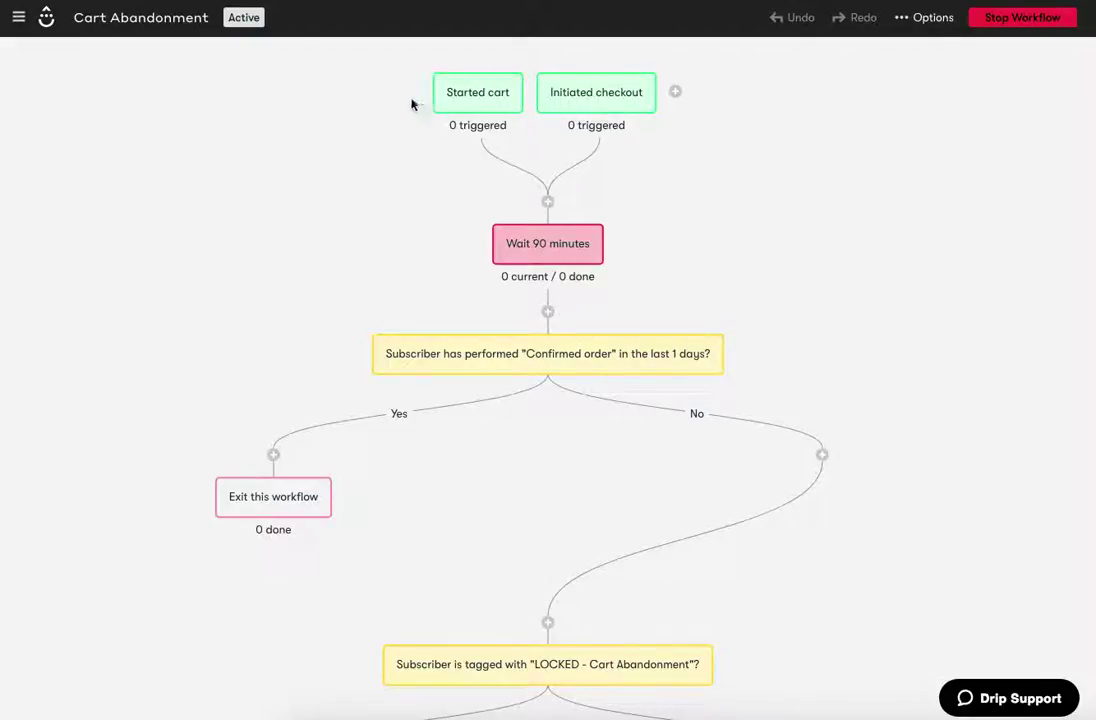
- Trace the workflow from the 90-minute wait down to the "Confirmed order" trigger and return to the start
{"action": "mouse_move", "coordinate": [501, 139]}
{"action": "mouse_move", "coordinate": [540, 247]}
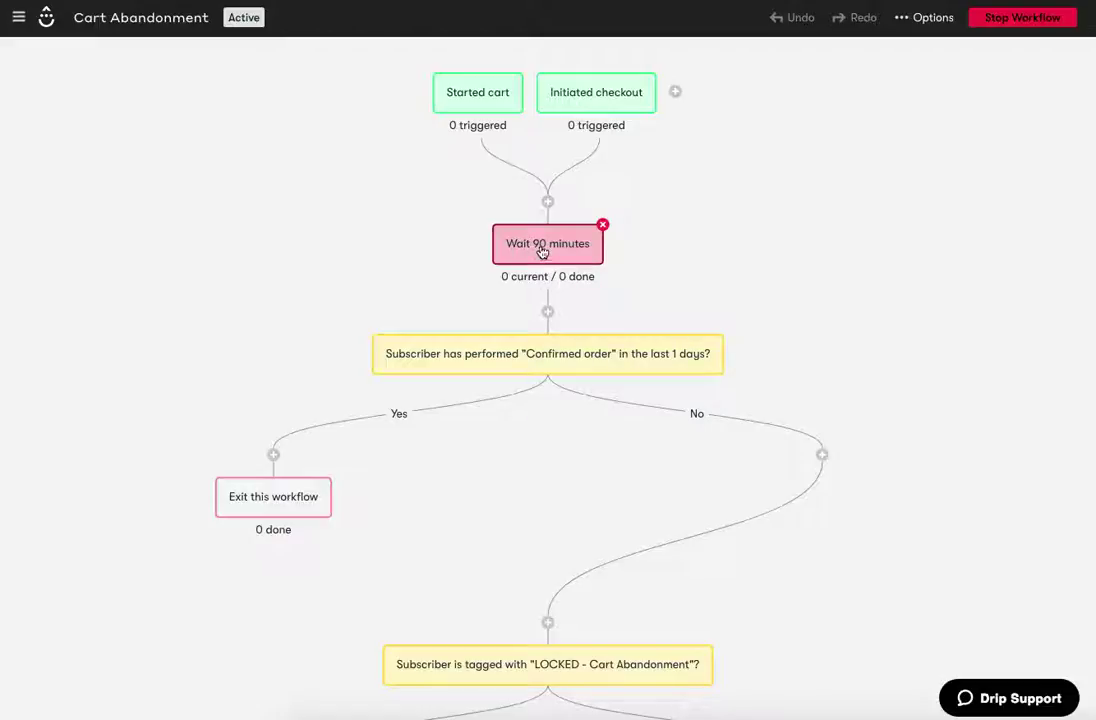
{"action": "scroll", "coordinate": [546, 287], "scroll_direction": "down", "scroll_amount": 2}
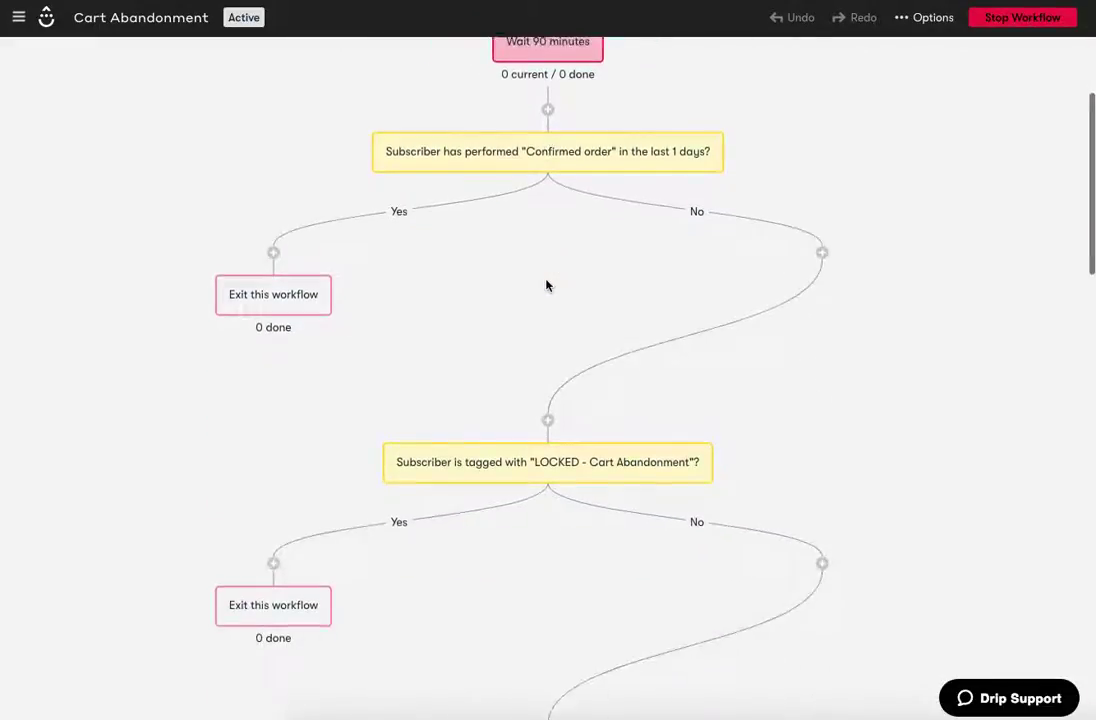
{"action": "scroll", "coordinate": [546, 287], "scroll_direction": "up", "scroll_amount": 2}
{"action": "scroll", "coordinate": [546, 287], "scroll_direction": "down", "scroll_amount": 1}
{"action": "scroll", "coordinate": [546, 286], "scroll_direction": "down", "scroll_amount": 8}
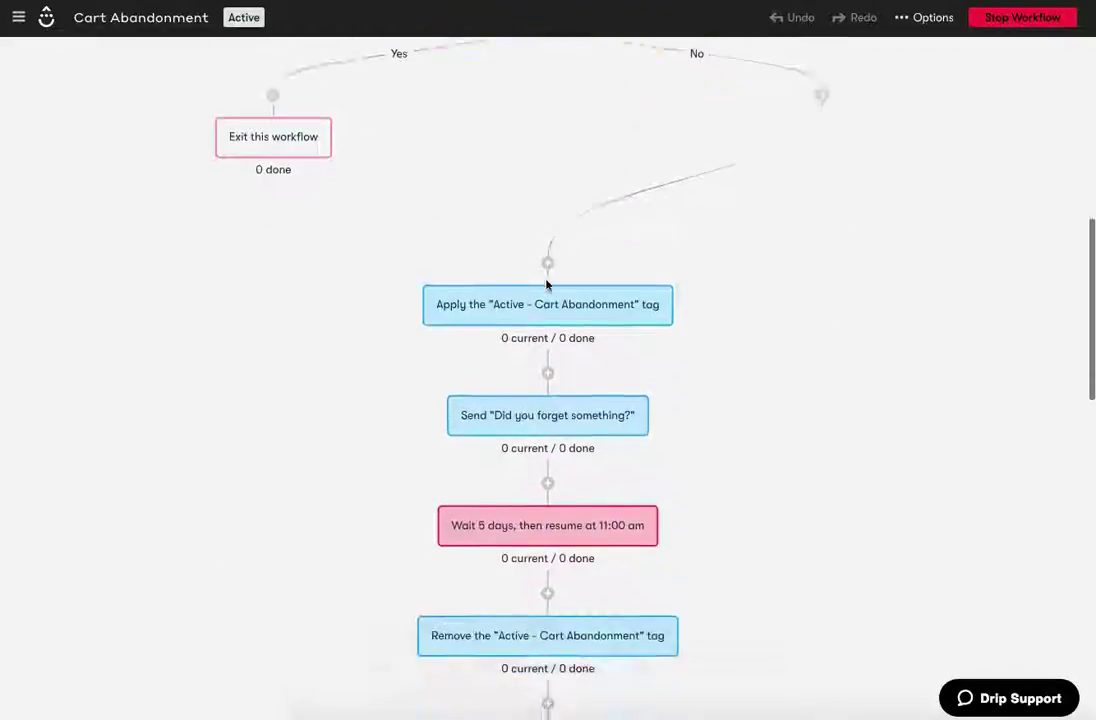
{"action": "scroll", "coordinate": [546, 286], "scroll_direction": "down", "scroll_amount": 4}
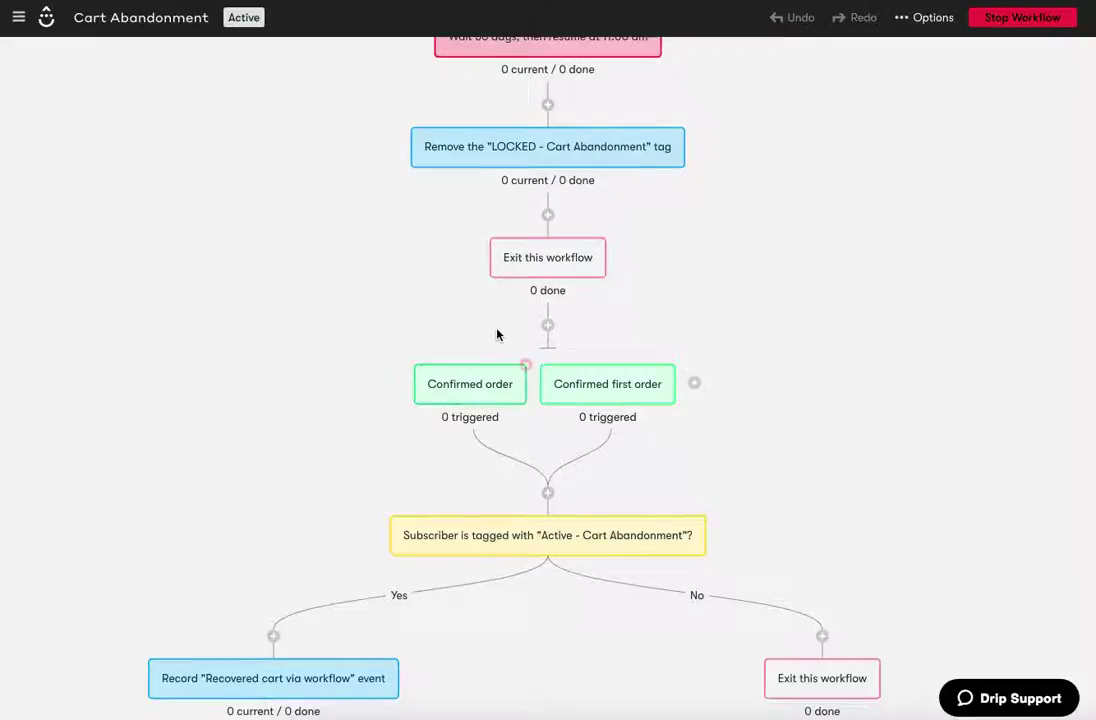
{"action": "scroll", "coordinate": [501, 333], "scroll_direction": "up", "scroll_amount": 12}
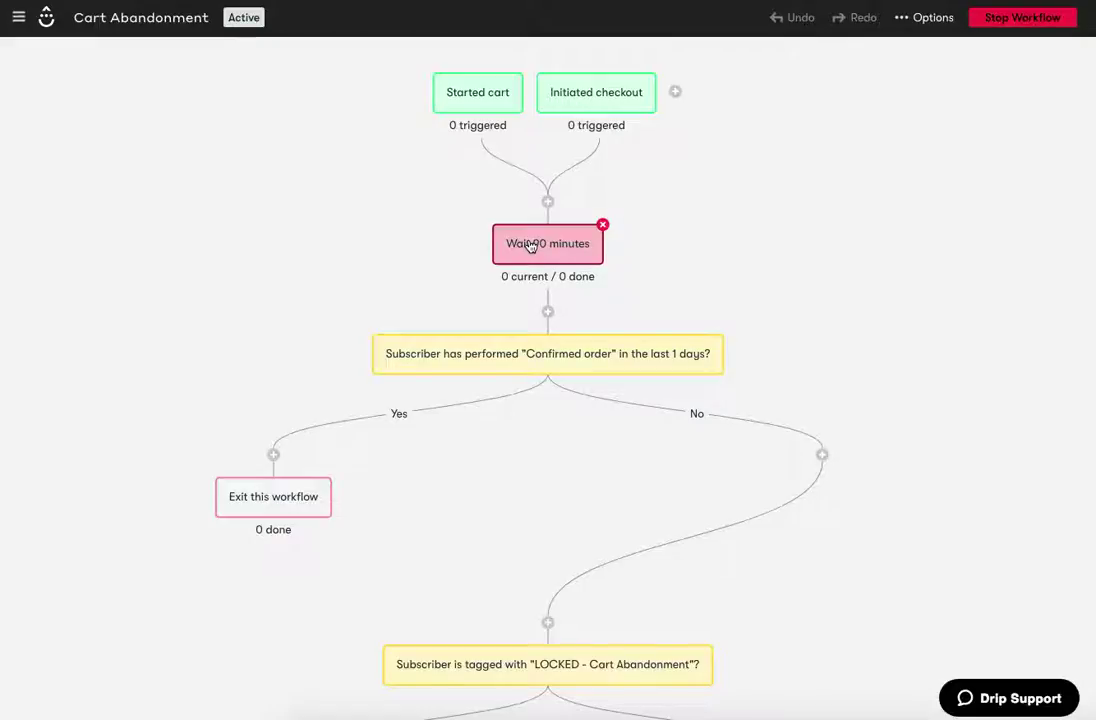
- Examine the "Confirmed order" and "Confirmed first order" triggers and both branches of the "Active - Cart Abandonment" tag check
{"action": "scroll", "coordinate": [543, 266], "scroll_direction": "down", "scroll_amount": 8}
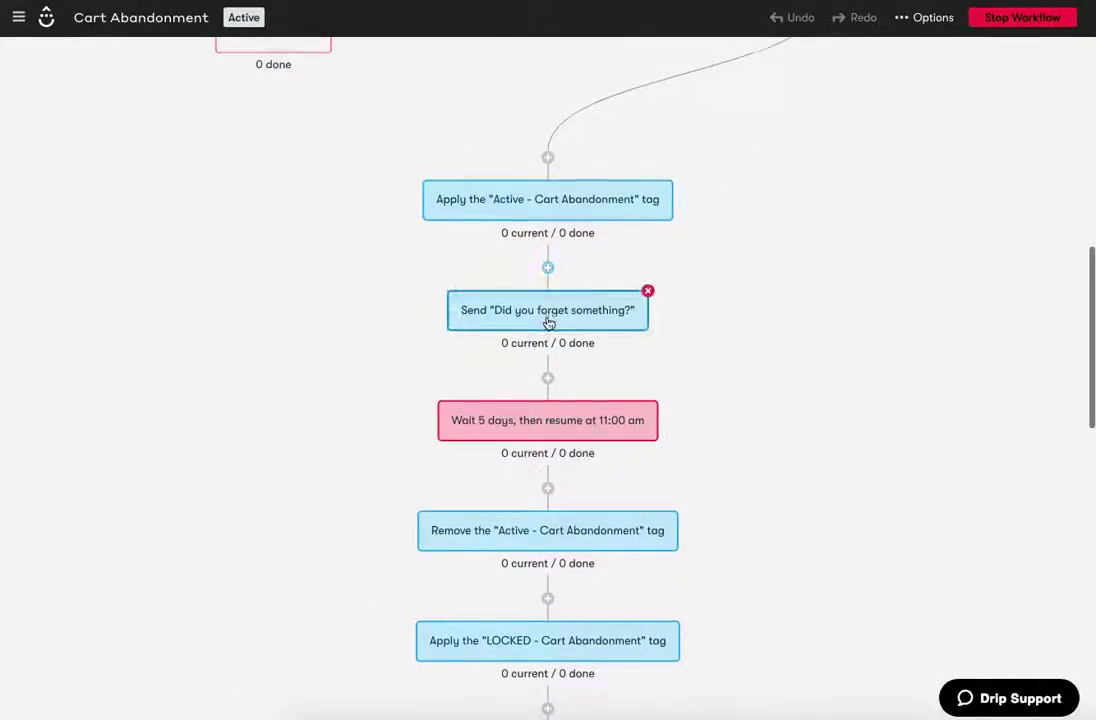
{"action": "scroll", "coordinate": [547, 320], "scroll_direction": "down", "scroll_amount": 8}
{"action": "scroll", "coordinate": [492, 358], "scroll_direction": "down", "scroll_amount": 1}
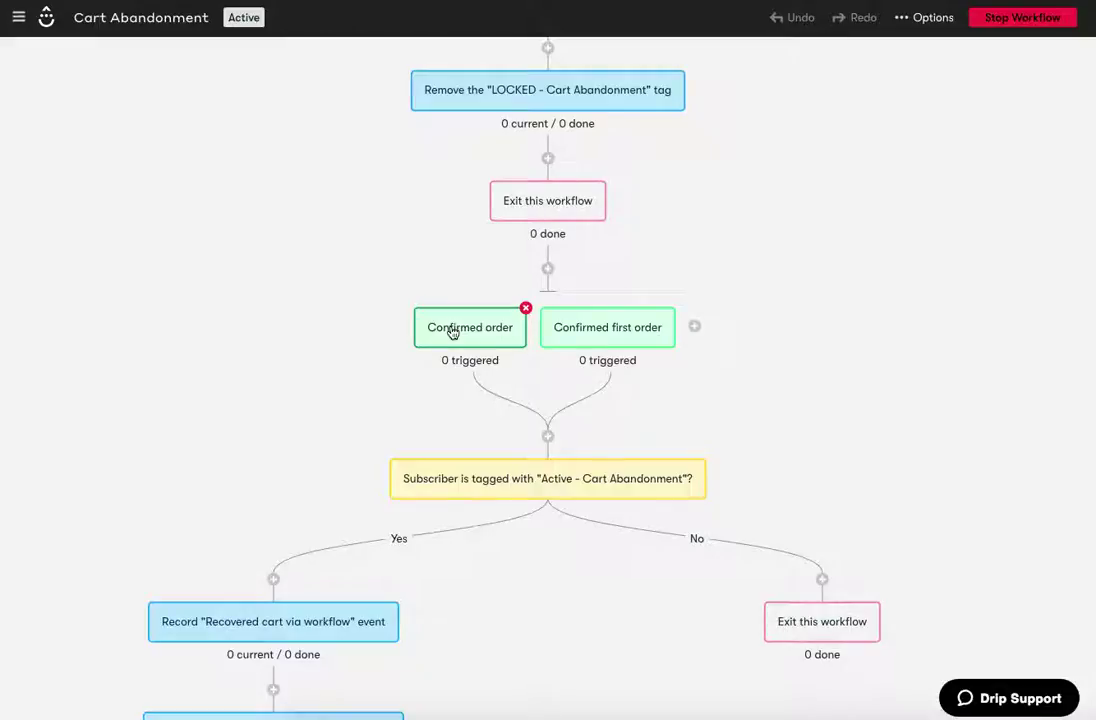
{"action": "scroll", "coordinate": [451, 333], "scroll_direction": "down", "scroll_amount": 1}
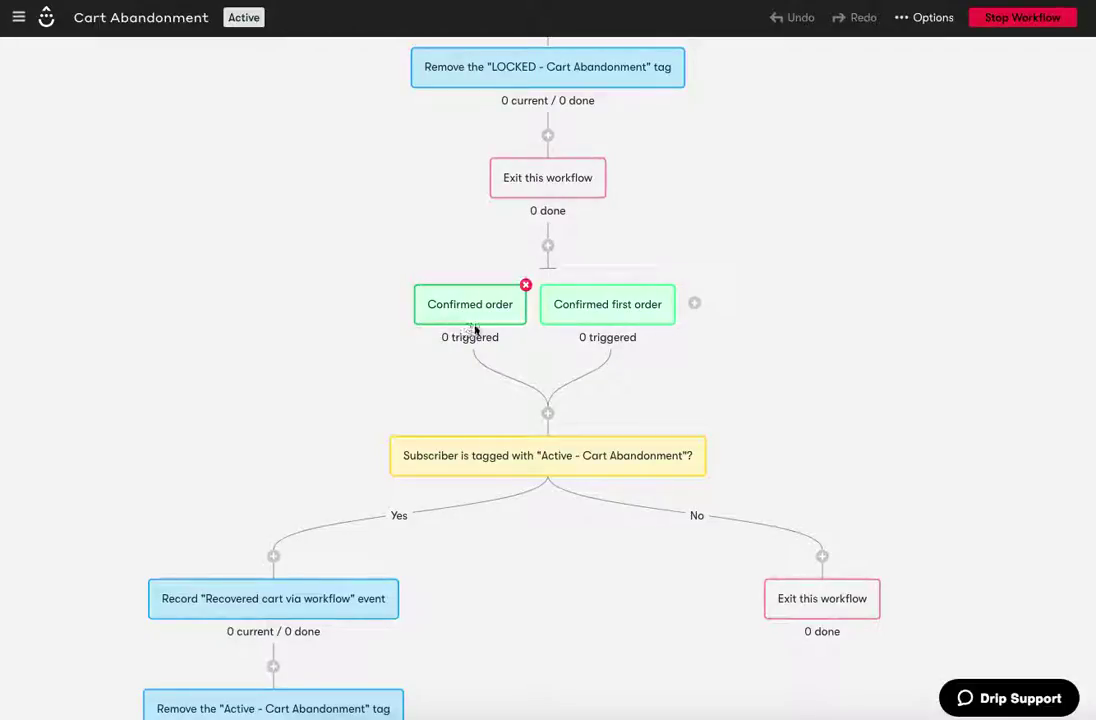
{"action": "scroll", "coordinate": [556, 435], "scroll_direction": "down", "scroll_amount": 1}
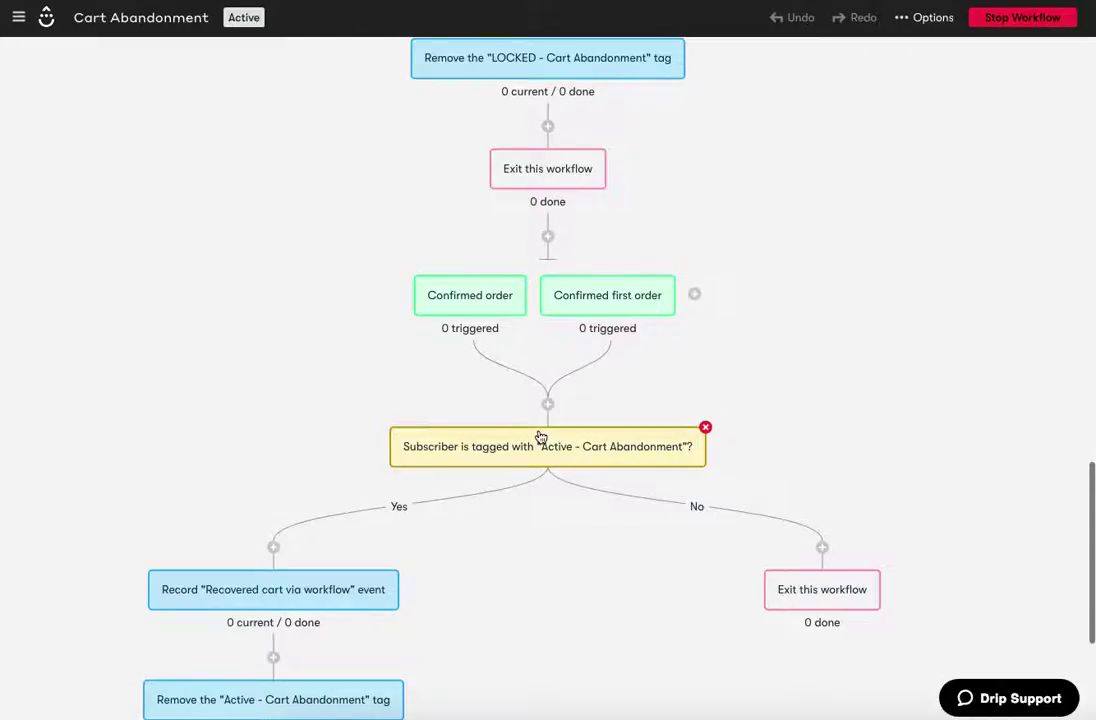
{"action": "scroll", "coordinate": [540, 437], "scroll_direction": "down", "scroll_amount": 2}
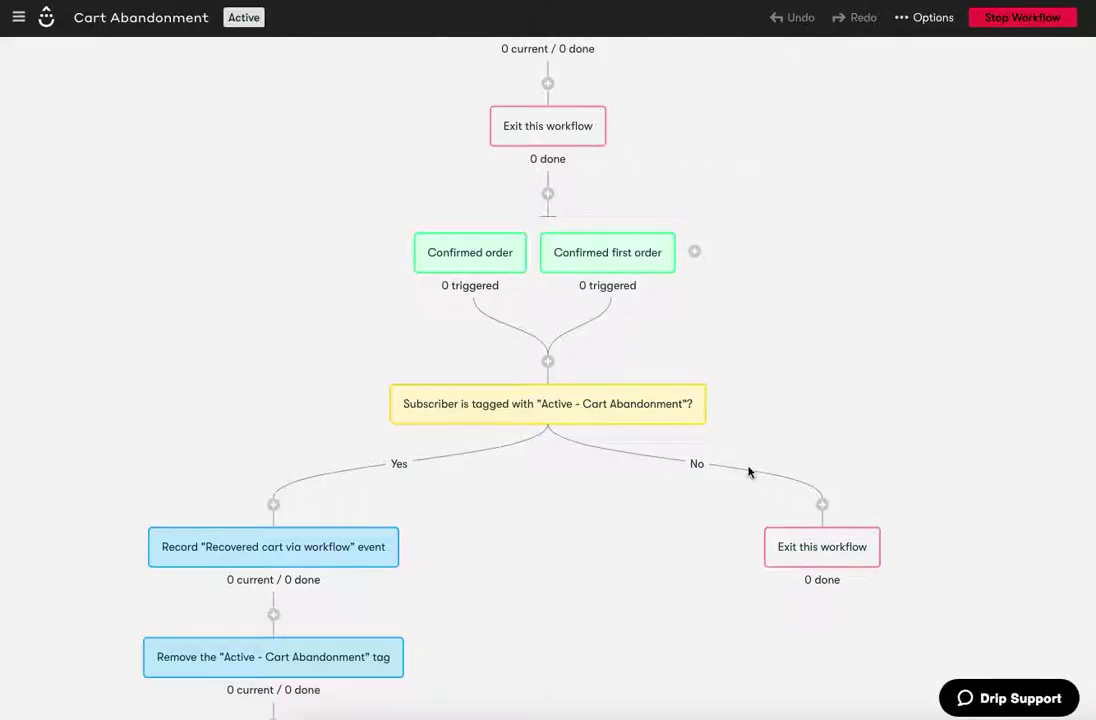
- Return to the start of the workflow and examine the "Confirmed order" and "LOCKED - Cart Abandonment" decisions
{"action": "scroll", "coordinate": [609, 190], "scroll_direction": "up", "scroll_amount": 8}
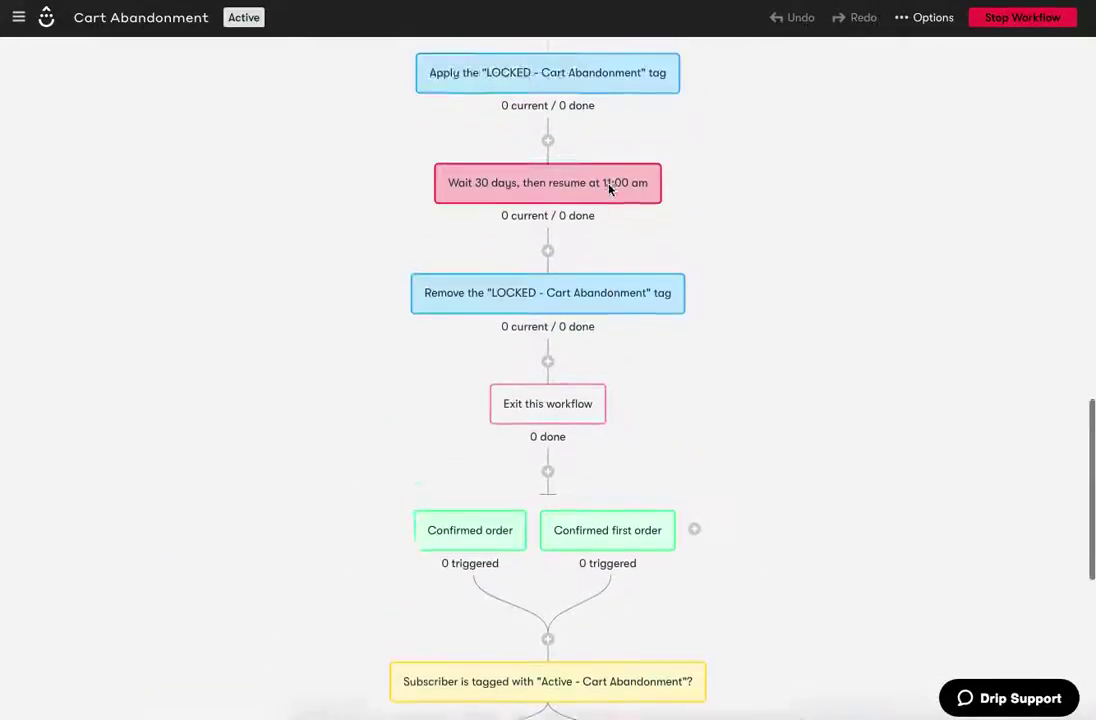
{"action": "scroll", "coordinate": [609, 189], "scroll_direction": "up", "scroll_amount": 8}
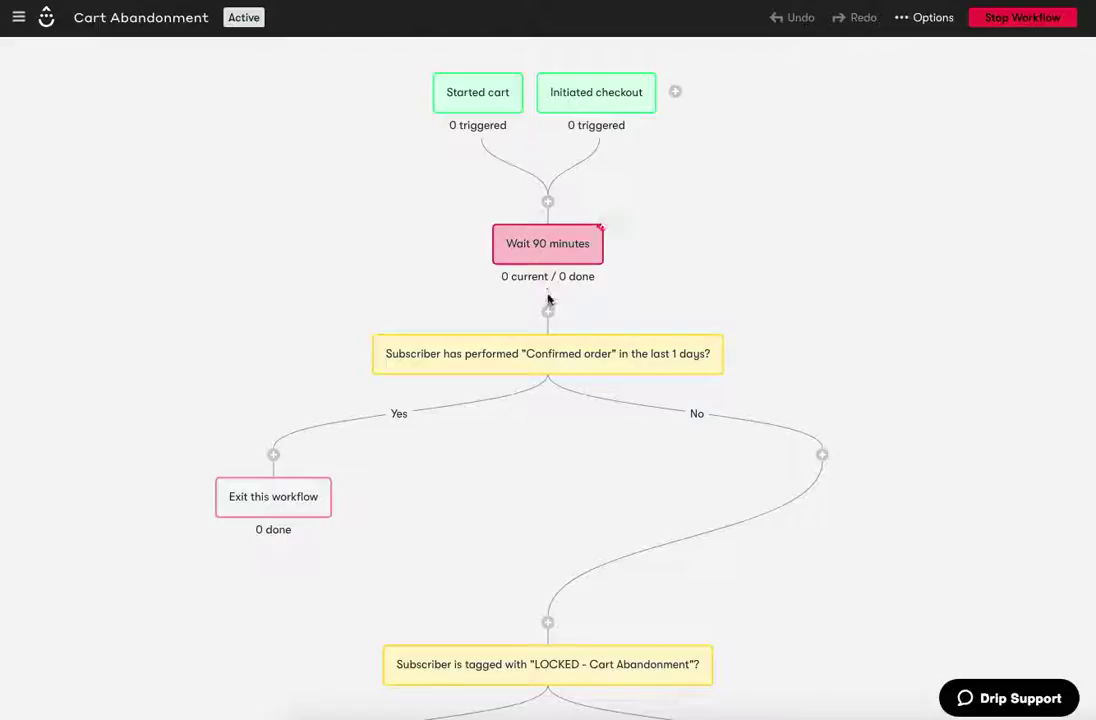
{"action": "scroll", "coordinate": [551, 352], "scroll_direction": "down", "scroll_amount": 1}
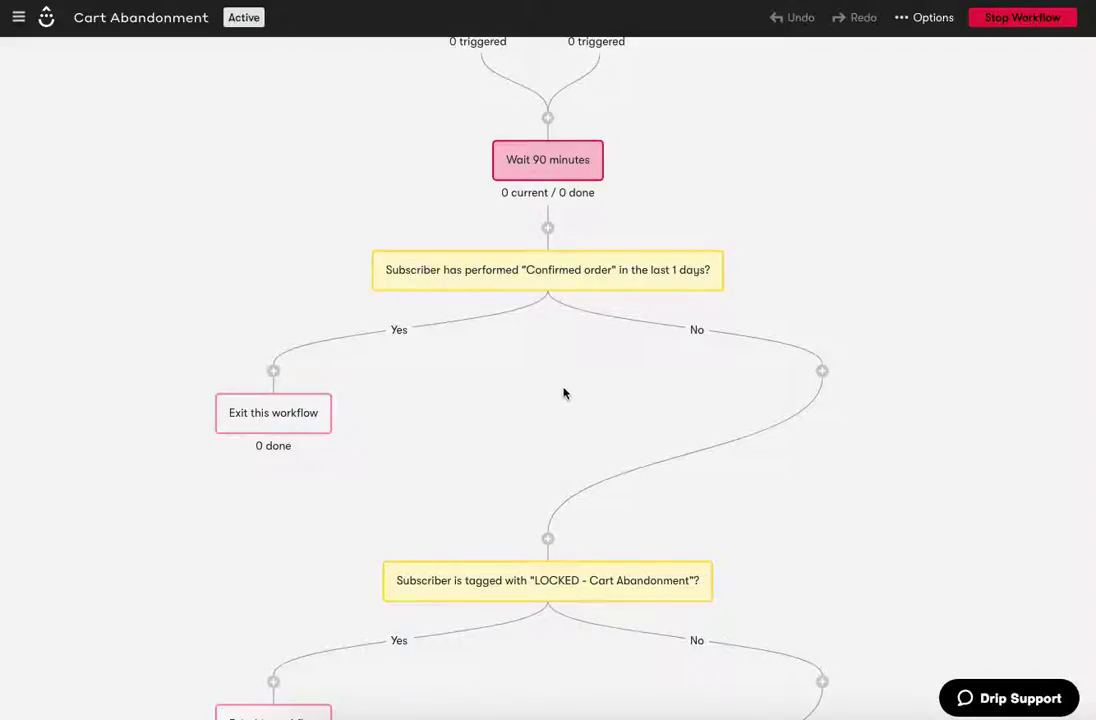
{"action": "scroll", "coordinate": [563, 393], "scroll_direction": "down", "scroll_amount": 1}
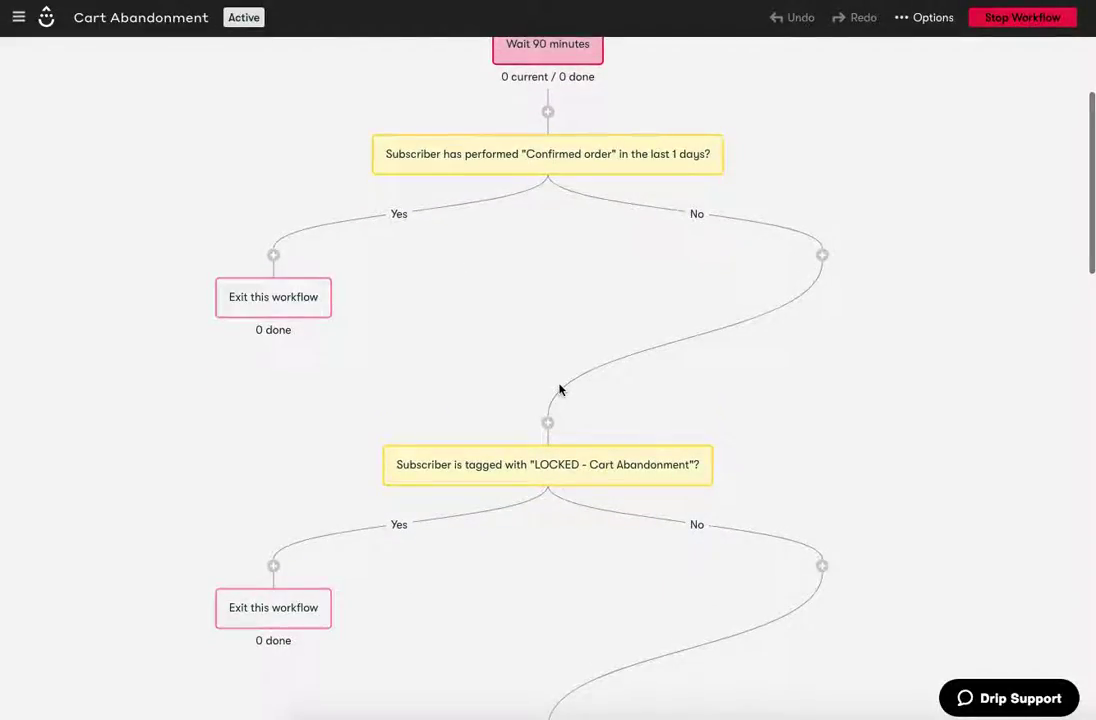
{"action": "scroll", "coordinate": [560, 388], "scroll_direction": "down", "scroll_amount": 1}
{"action": "scroll", "coordinate": [562, 390], "scroll_direction": "up", "scroll_amount": 1}
{"action": "scroll", "coordinate": [540, 510], "scroll_direction": "down", "scroll_amount": 3}
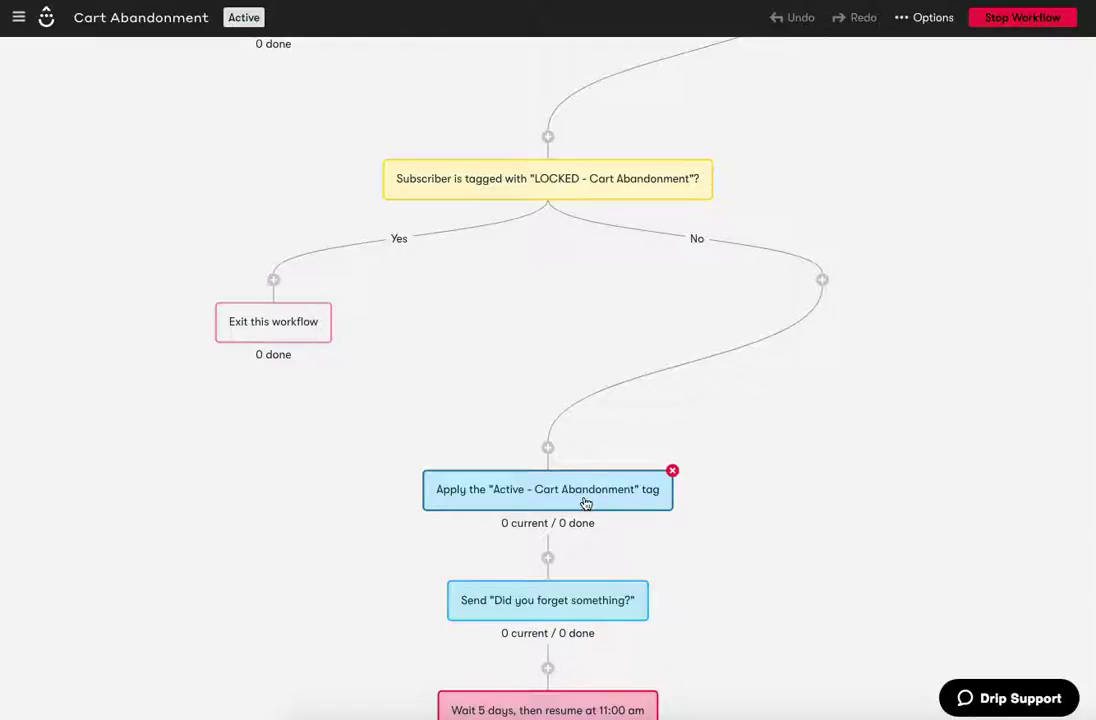
- Open the "Did you forget something?" email action, read through its message body, and return to the workflow
{"action": "scroll", "coordinate": [585, 503], "scroll_direction": "down", "scroll_amount": 1}
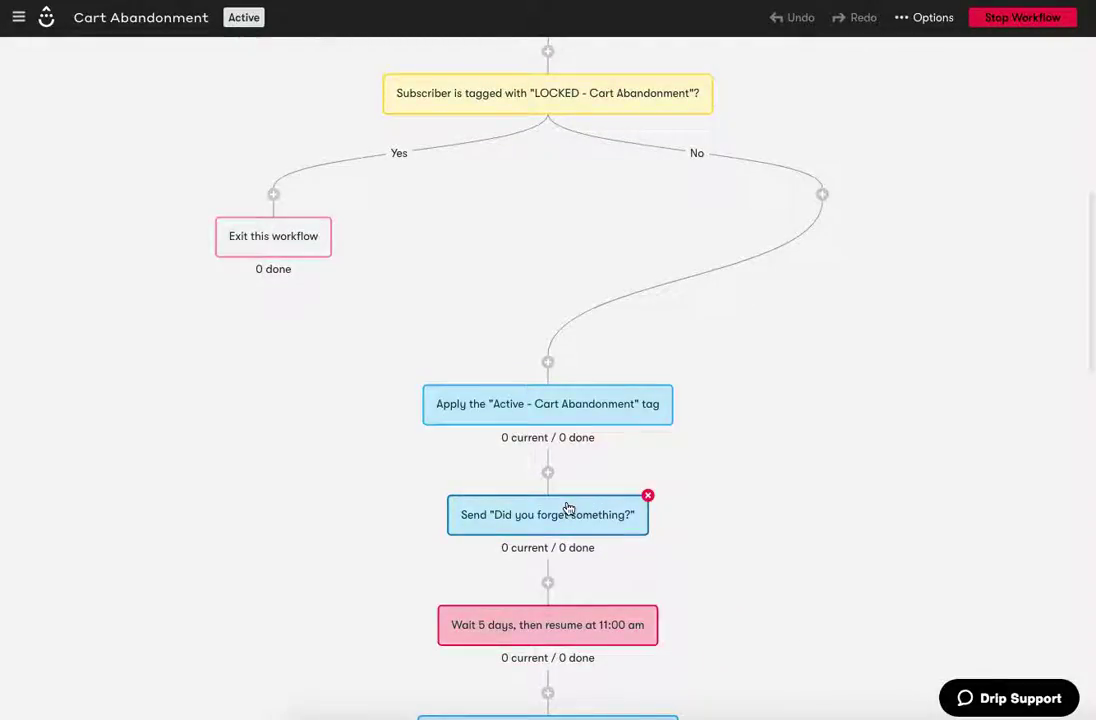
{"action": "scroll", "coordinate": [555, 505], "scroll_direction": "down", "scroll_amount": 1}
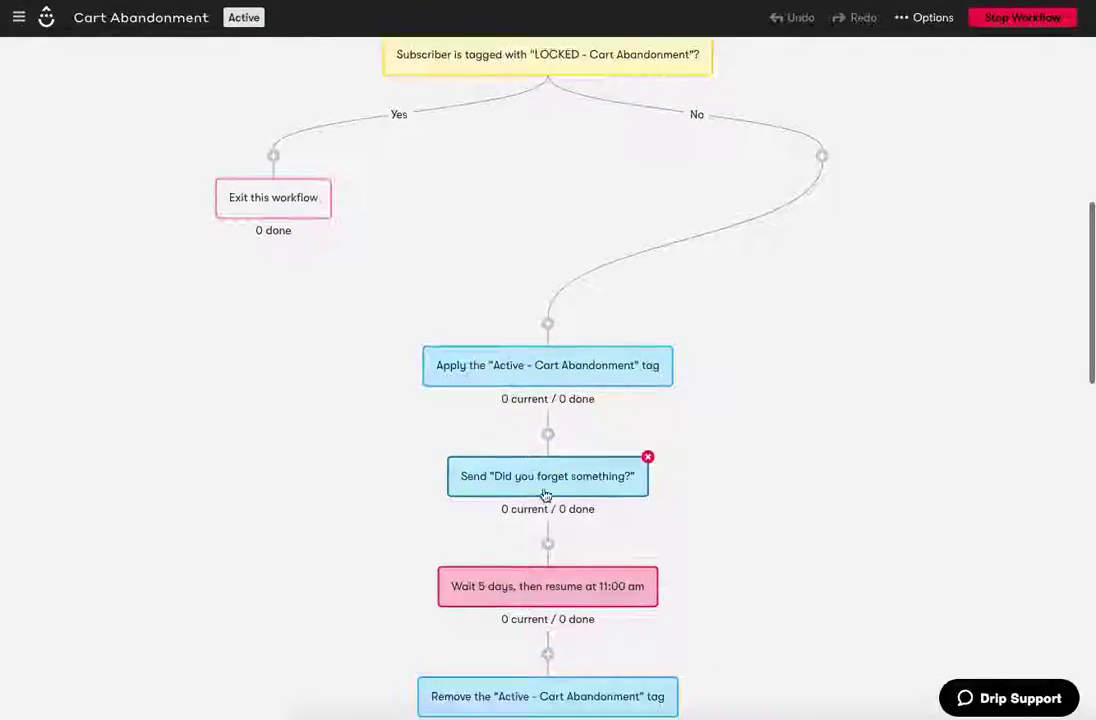
{"action": "double_click", "coordinate": [541, 485]}
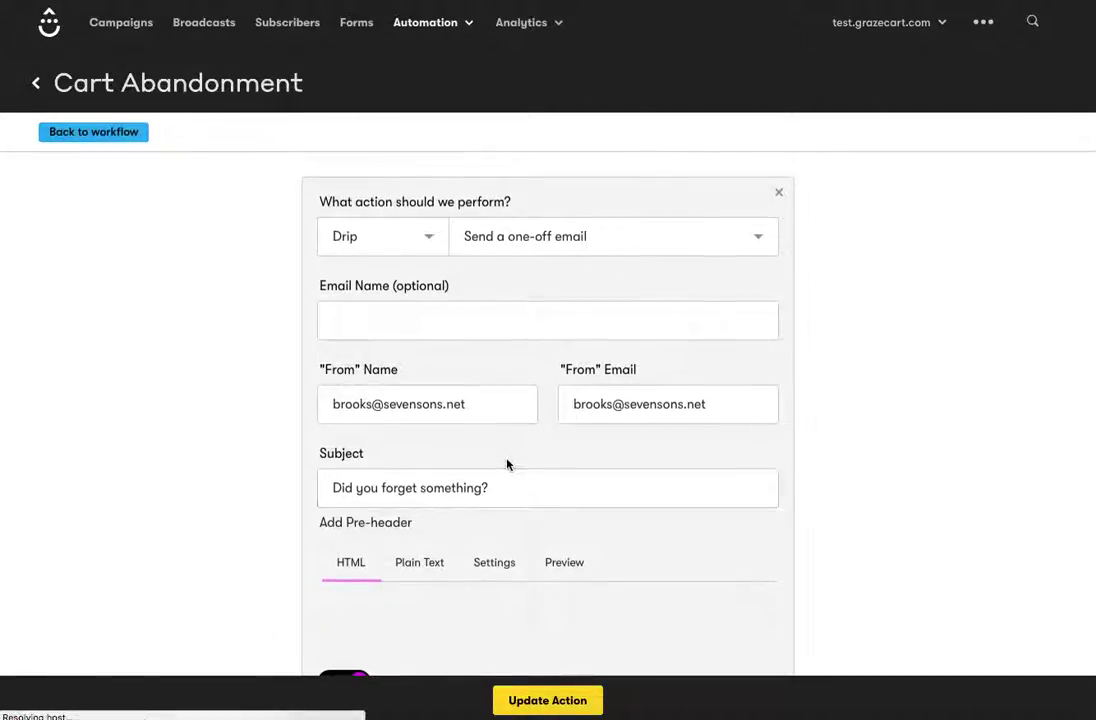
{"action": "scroll", "coordinate": [506, 460], "scroll_direction": "down", "scroll_amount": 5}
{"action": "scroll", "coordinate": [500, 455], "scroll_direction": "down", "scroll_amount": 2}
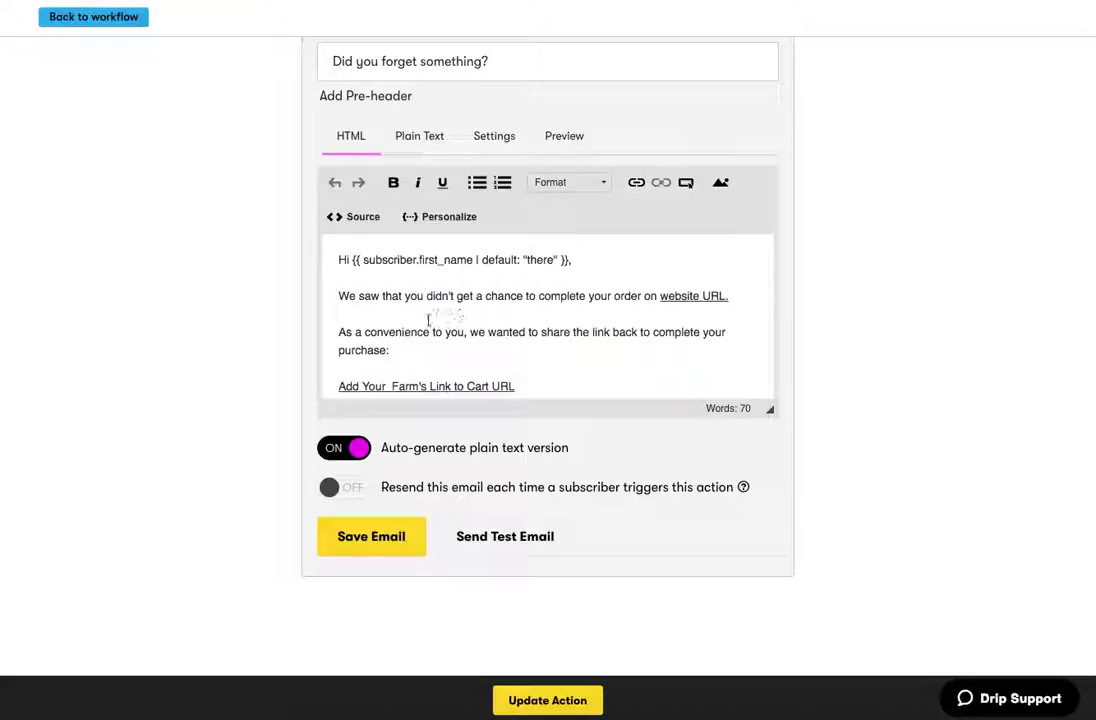
{"action": "scroll", "coordinate": [418, 325], "scroll_direction": "down", "scroll_amount": 1}
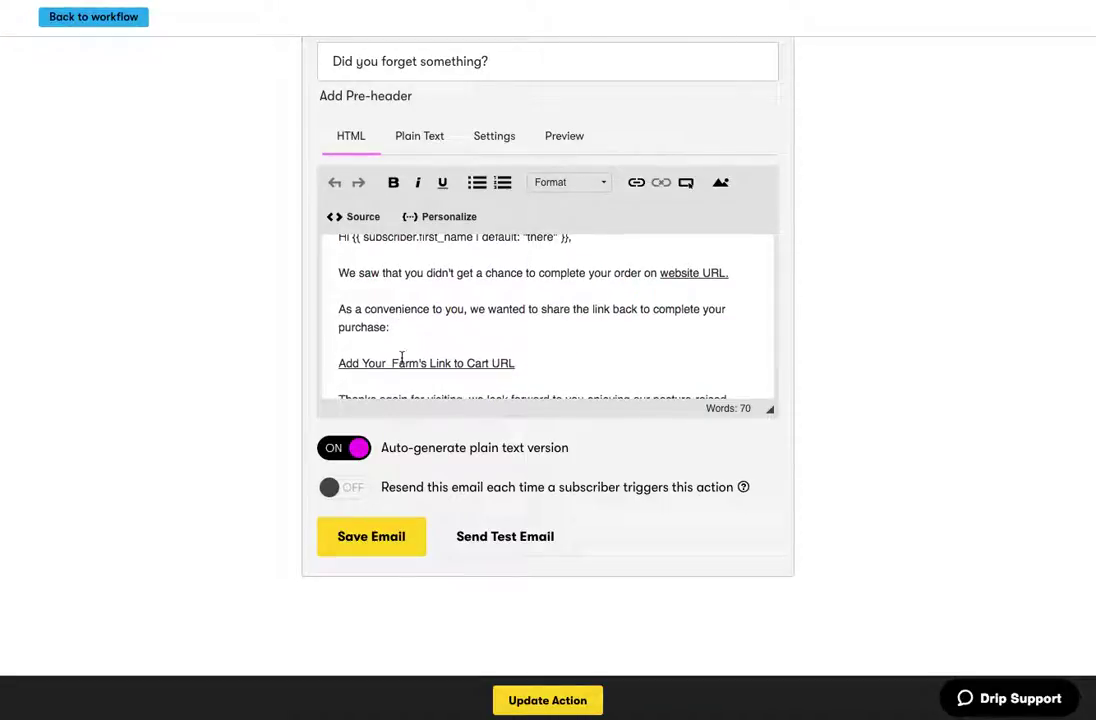
{"action": "scroll", "coordinate": [444, 363], "scroll_direction": "down", "scroll_amount": 4}
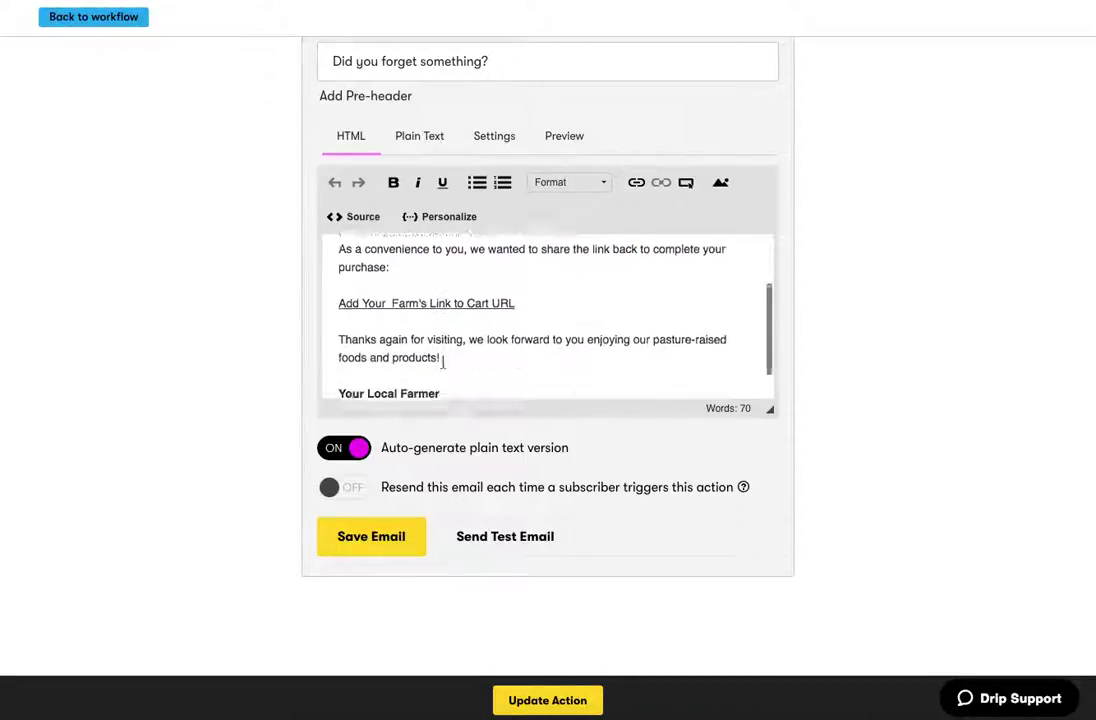
{"action": "scroll", "coordinate": [446, 360], "scroll_direction": "up", "scroll_amount": 5}
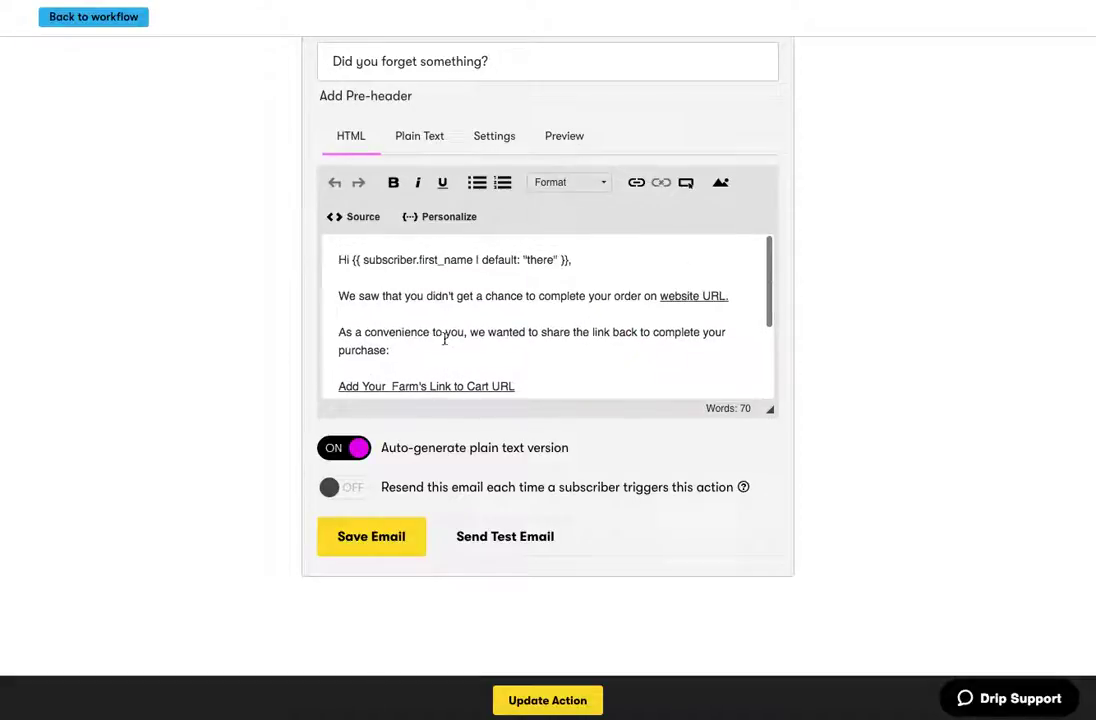
{"action": "left_click", "coordinate": [94, 19]}
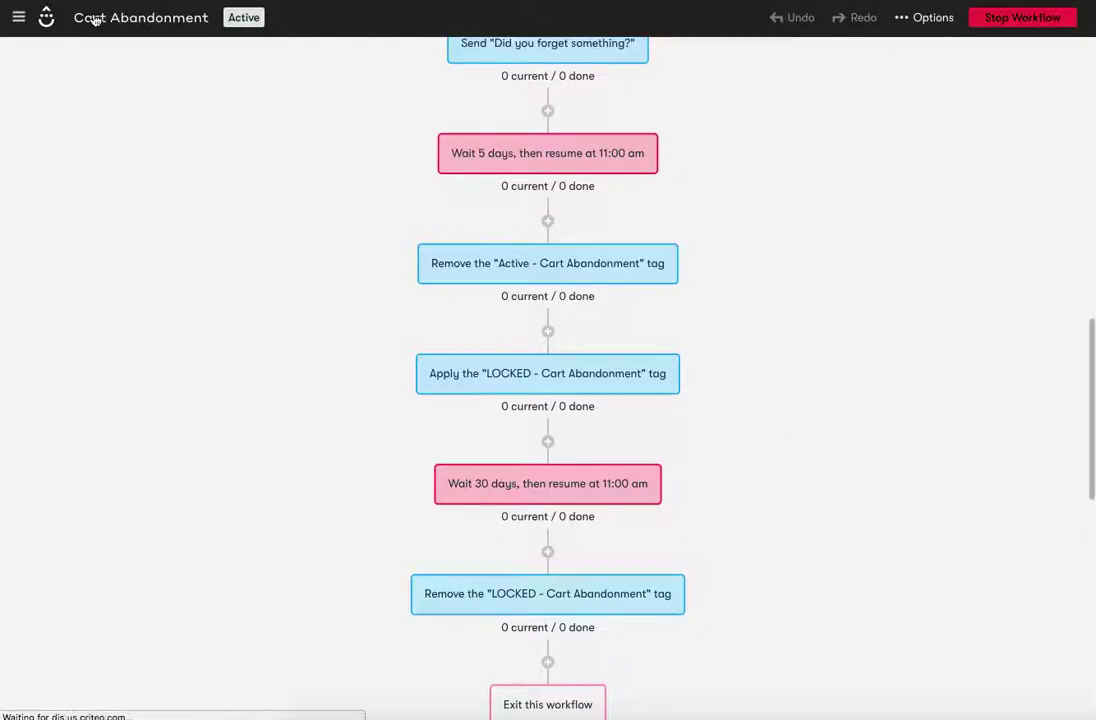
- Examine the waits and the "Active" and "LOCKED" tag actions that follow the "Did you forget something?" email
{"action": "scroll", "coordinate": [541, 153], "scroll_direction": "up", "scroll_amount": 3}
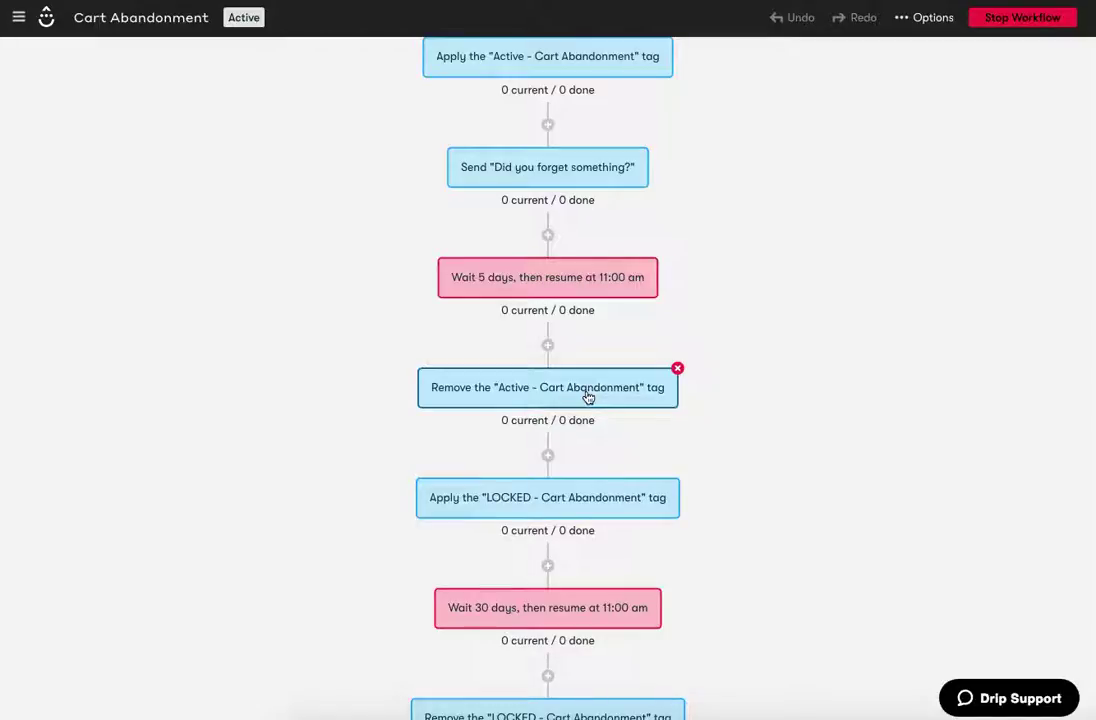
{"action": "scroll", "coordinate": [588, 397], "scroll_direction": "down", "scroll_amount": 2}
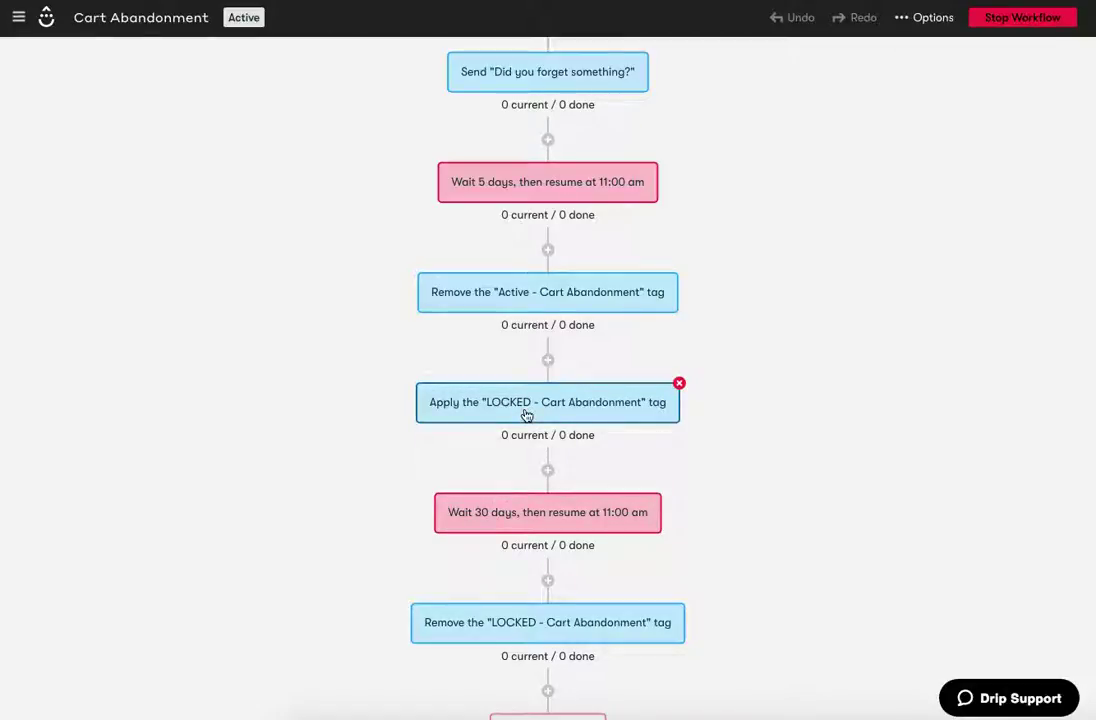
- Return to the start of the workflow and examine the 90-minute wait and the Yes exit of the "LOCKED - Cart Abandonment" decision
{"action": "scroll", "coordinate": [527, 414], "scroll_direction": "up", "scroll_amount": 10}
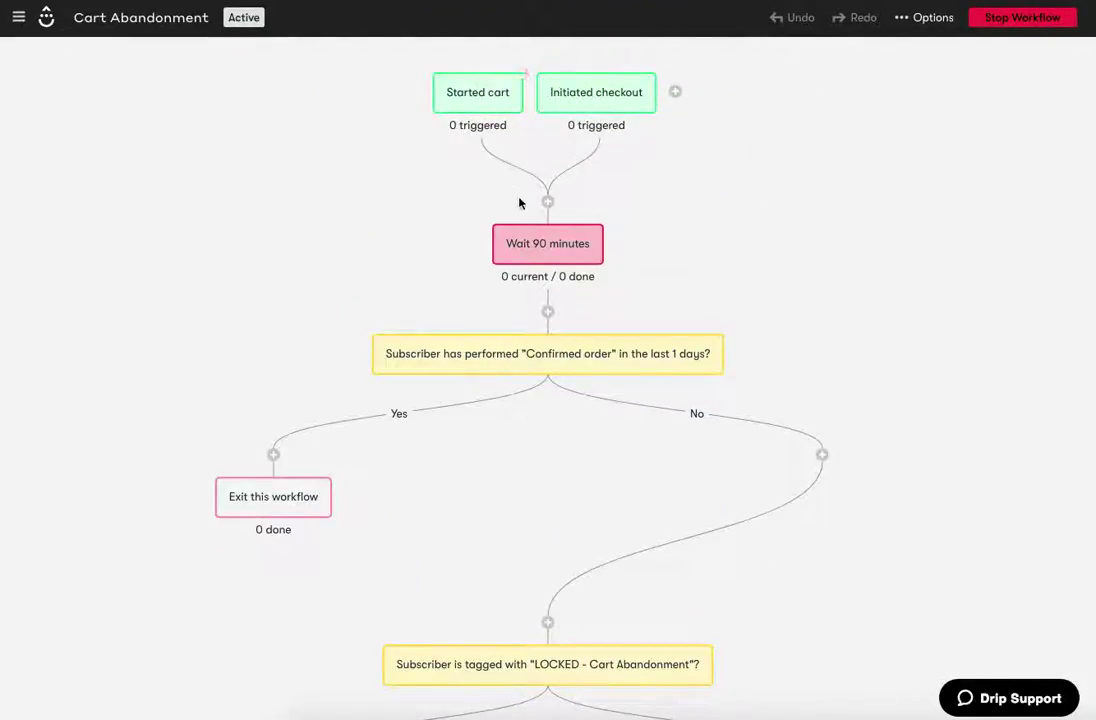
{"action": "mouse_move", "coordinate": [528, 242]}
{"action": "scroll", "coordinate": [535, 298], "scroll_direction": "down", "scroll_amount": 1}
{"action": "scroll", "coordinate": [535, 298], "scroll_direction": "down", "scroll_amount": 1}
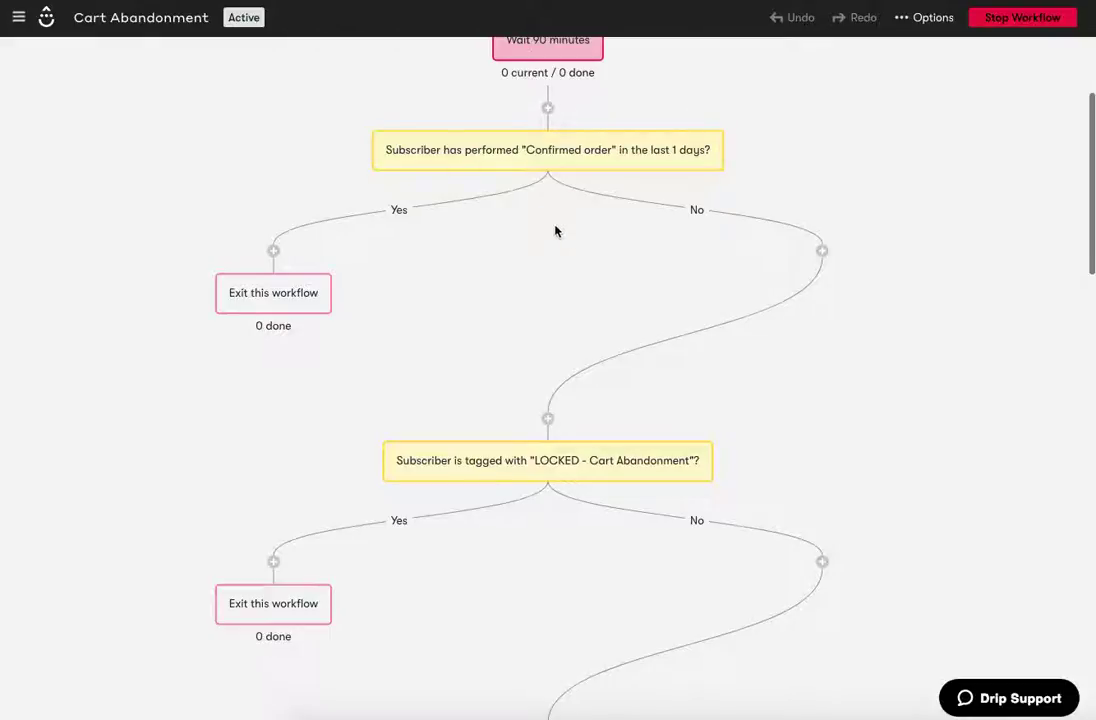
{"action": "scroll", "coordinate": [547, 385], "scroll_direction": "down", "scroll_amount": 1}
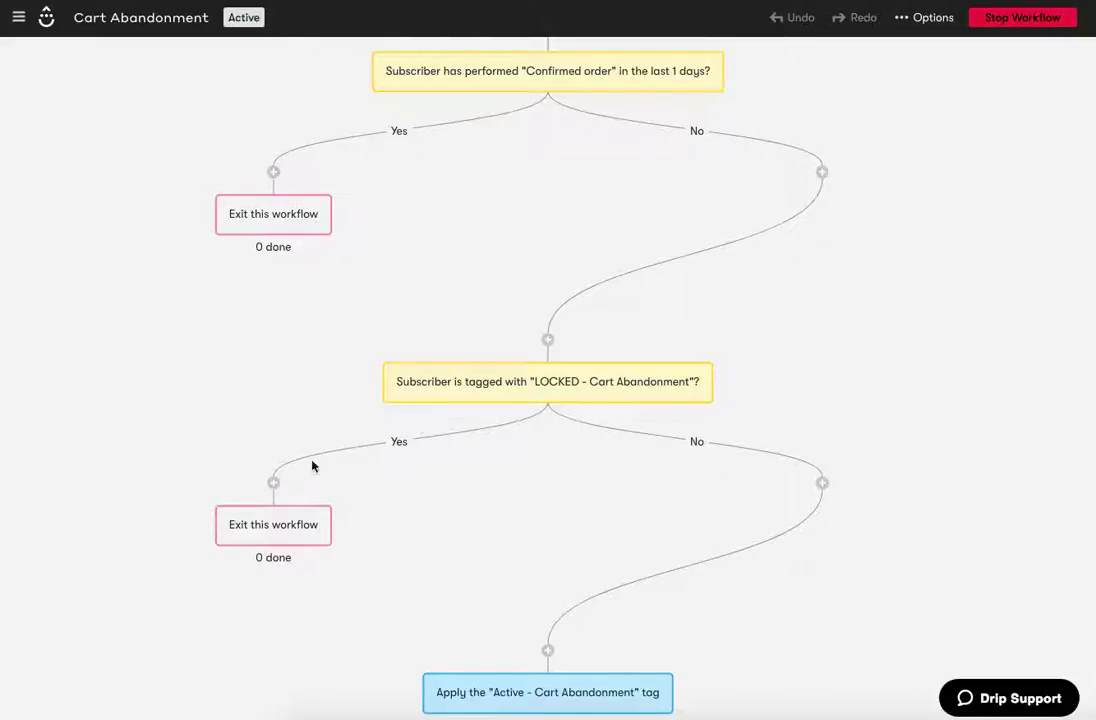
{"action": "mouse_move", "coordinate": [258, 524]}
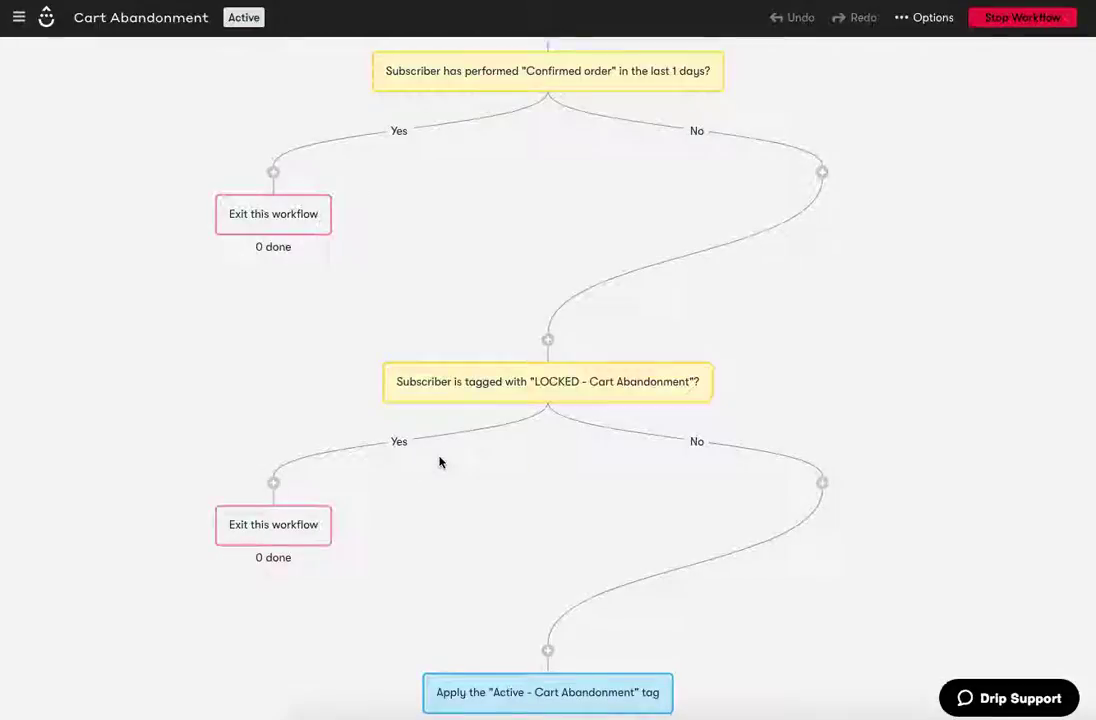
- Examine the 30-day wait, the "LOCKED - Cart Abandonment" tag removal and the workflow exit above the "Confirmed order" trigger
{"action": "scroll", "coordinate": [440, 457], "scroll_direction": "down", "scroll_amount": 5}
{"action": "scroll", "coordinate": [440, 460], "scroll_direction": "down", "scroll_amount": 8}
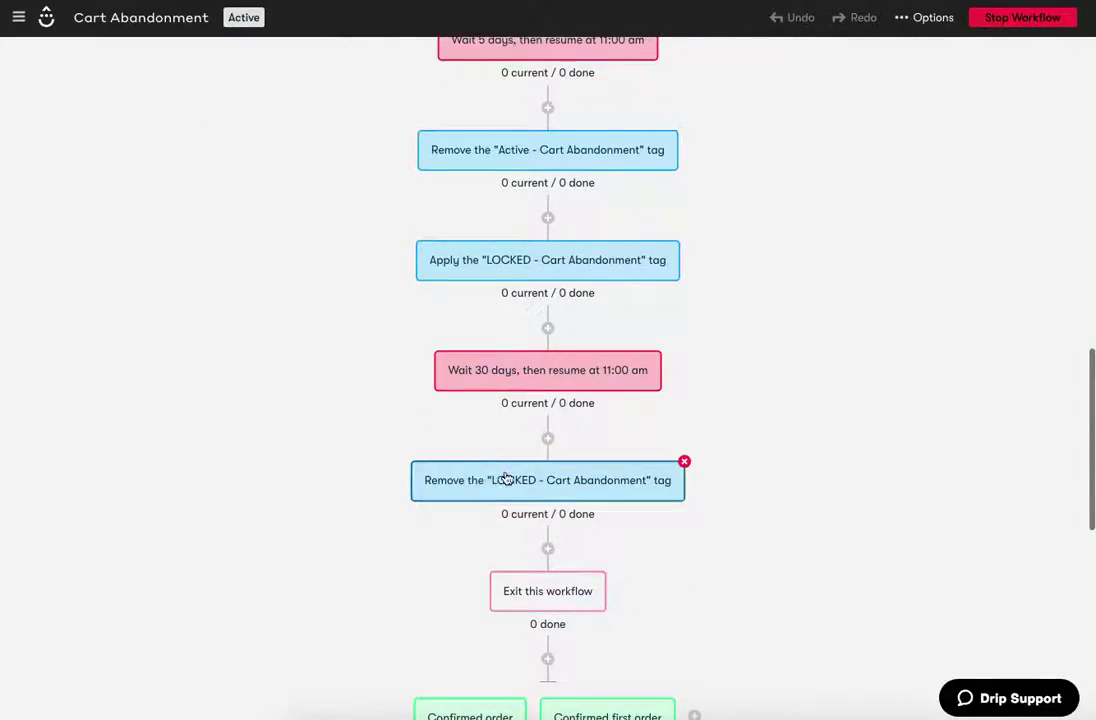
{"action": "scroll", "coordinate": [502, 478], "scroll_direction": "down", "scroll_amount": 1}
{"action": "mouse_move", "coordinate": [448, 470]}
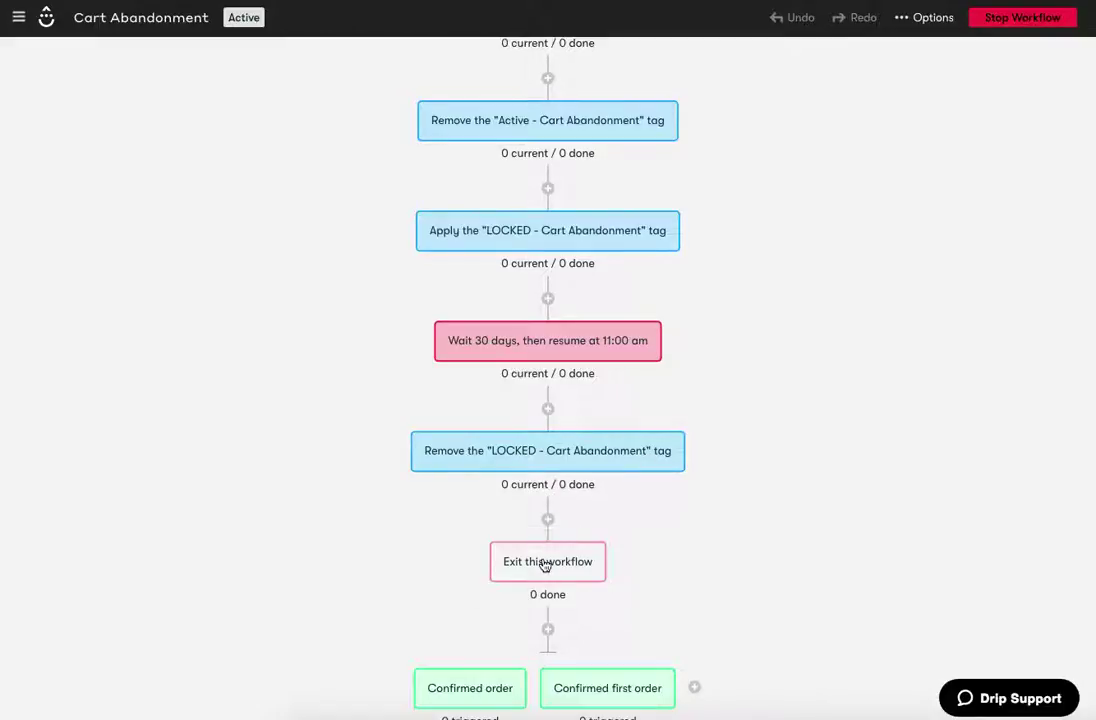
{"action": "mouse_move", "coordinate": [545, 565]}
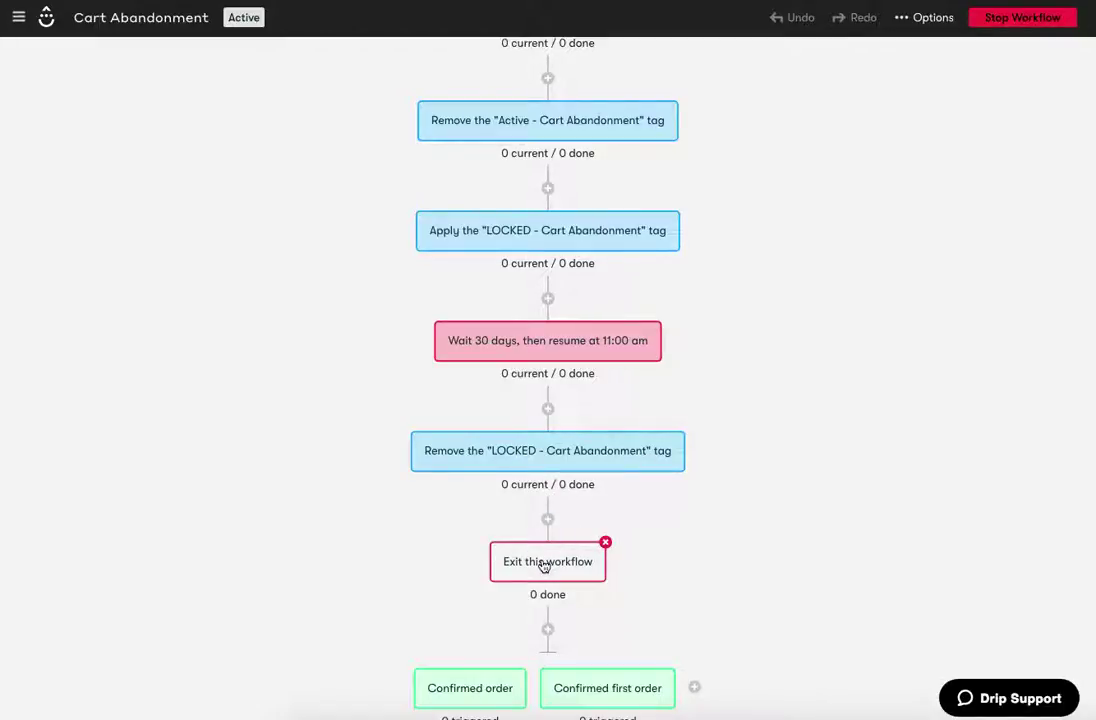
{"action": "scroll", "coordinate": [545, 565], "scroll_direction": "up", "scroll_amount": 1}
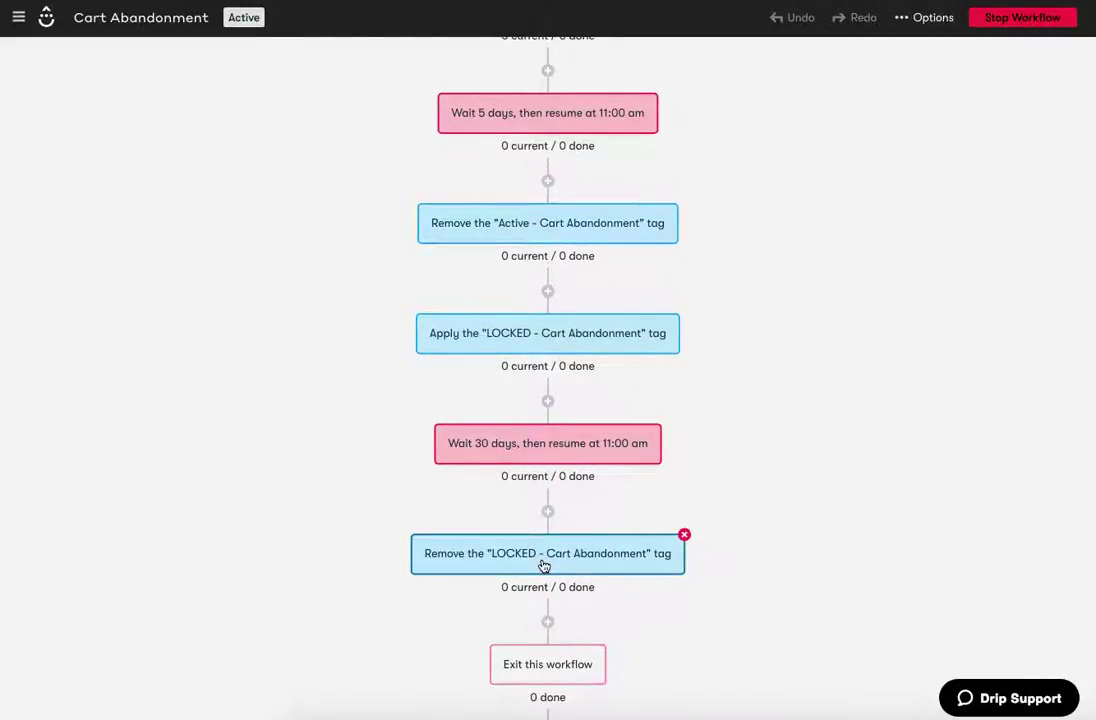
{"action": "scroll", "coordinate": [544, 566], "scroll_direction": "down", "scroll_amount": 3}
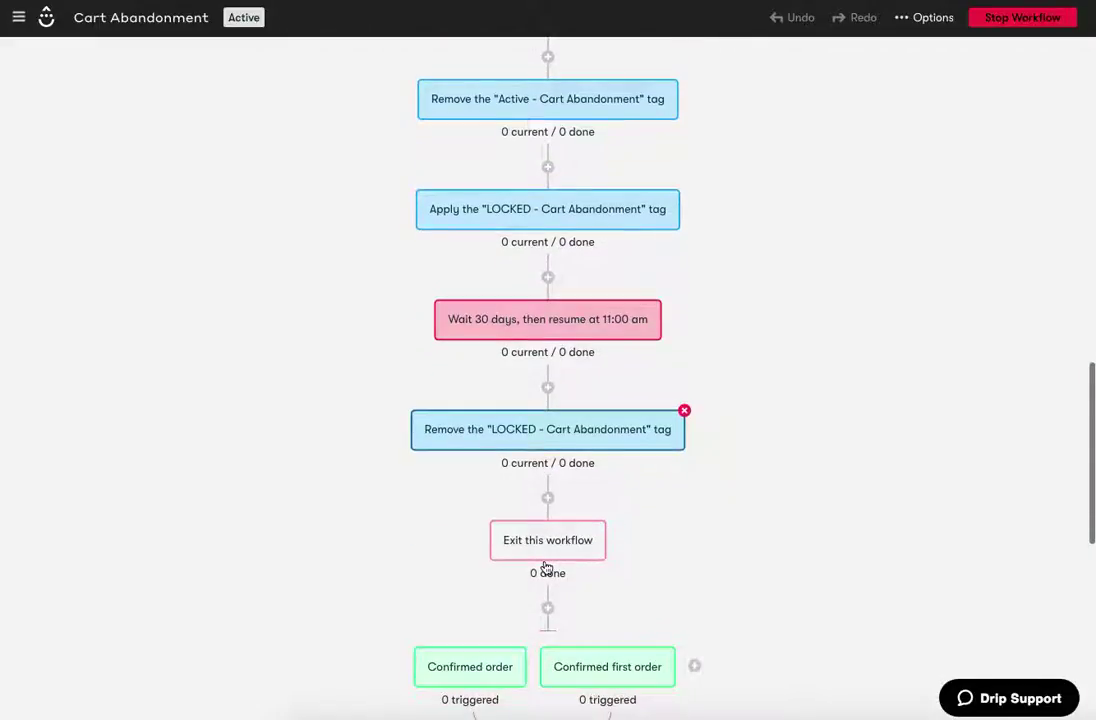
{"action": "scroll", "coordinate": [546, 568], "scroll_direction": "down", "scroll_amount": 1}
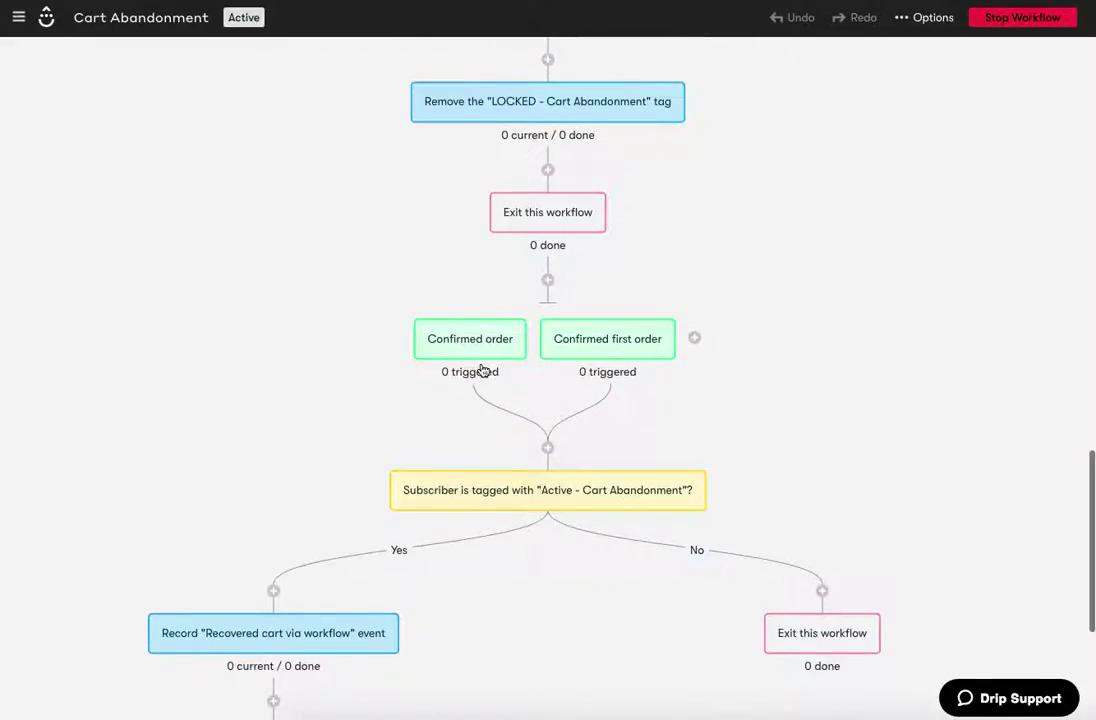
- Compare the "Did you forget something?" email and the 5-day wait with the "Confirmed order" trigger further down the workflow
{"action": "scroll", "coordinate": [484, 370], "scroll_direction": "up", "scroll_amount": 4}
{"action": "scroll", "coordinate": [484, 374], "scroll_direction": "up", "scroll_amount": 2}
{"action": "scroll", "coordinate": [551, 115], "scroll_direction": "up", "scroll_amount": 1}
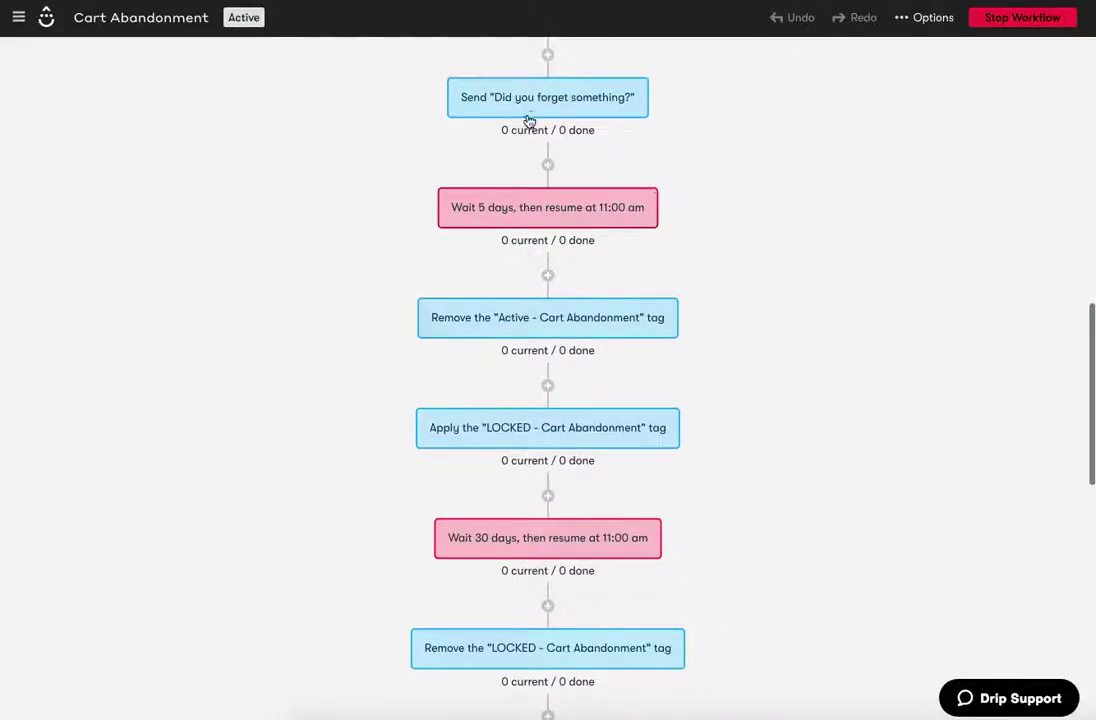
{"action": "scroll", "coordinate": [536, 112], "scroll_direction": "up", "scroll_amount": 1}
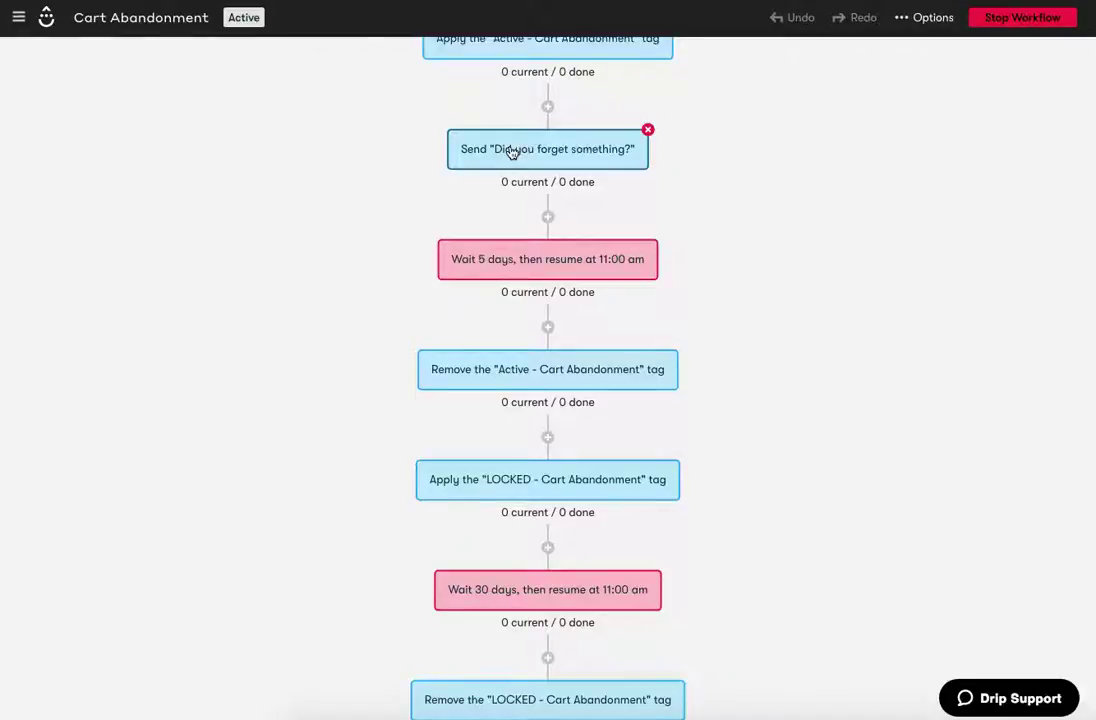
{"action": "scroll", "coordinate": [512, 151], "scroll_direction": "down", "scroll_amount": 5}
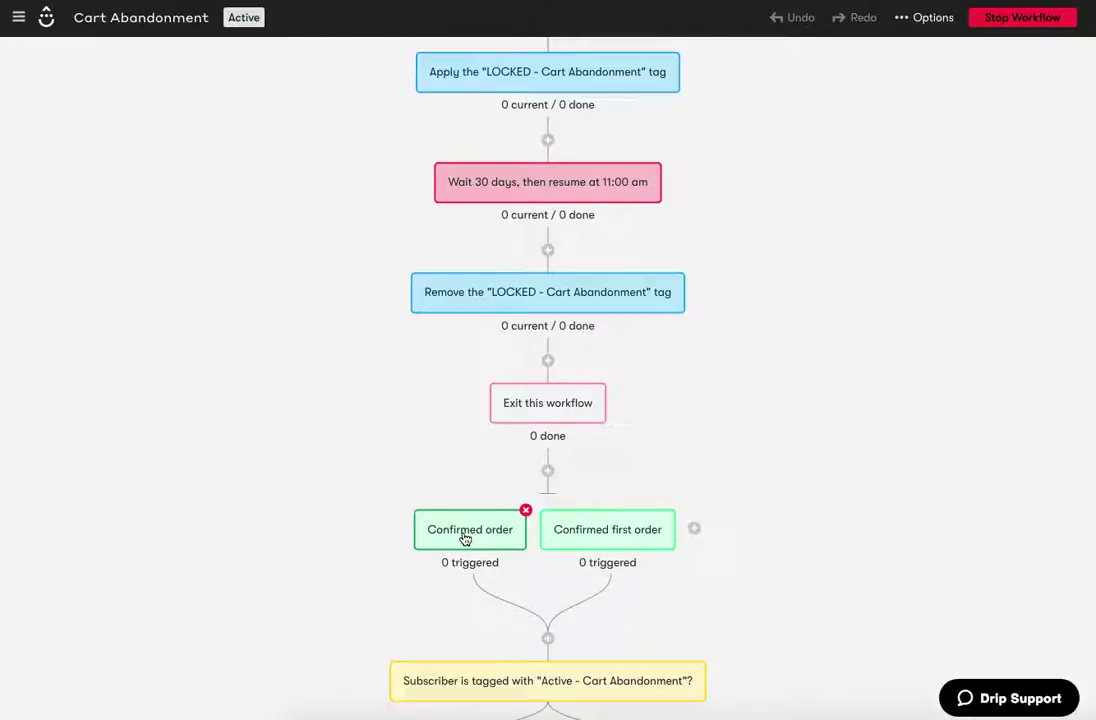
{"action": "scroll", "coordinate": [522, 346], "scroll_direction": "up", "scroll_amount": 5}
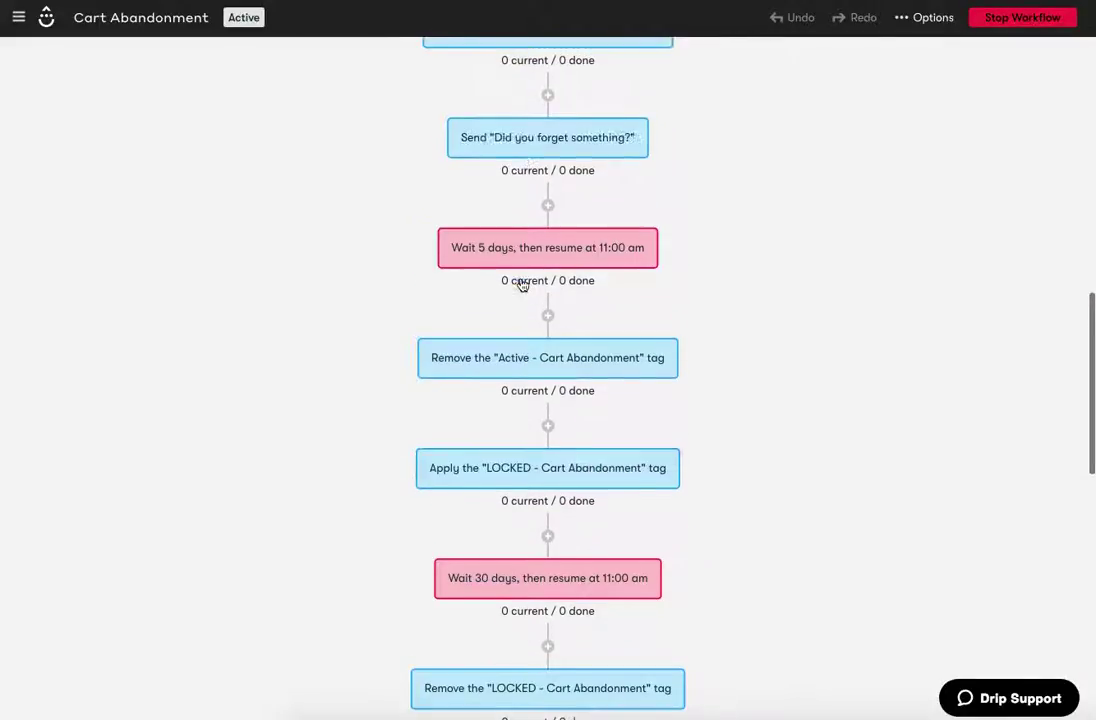
{"action": "scroll", "coordinate": [516, 179], "scroll_direction": "up", "scroll_amount": 2}
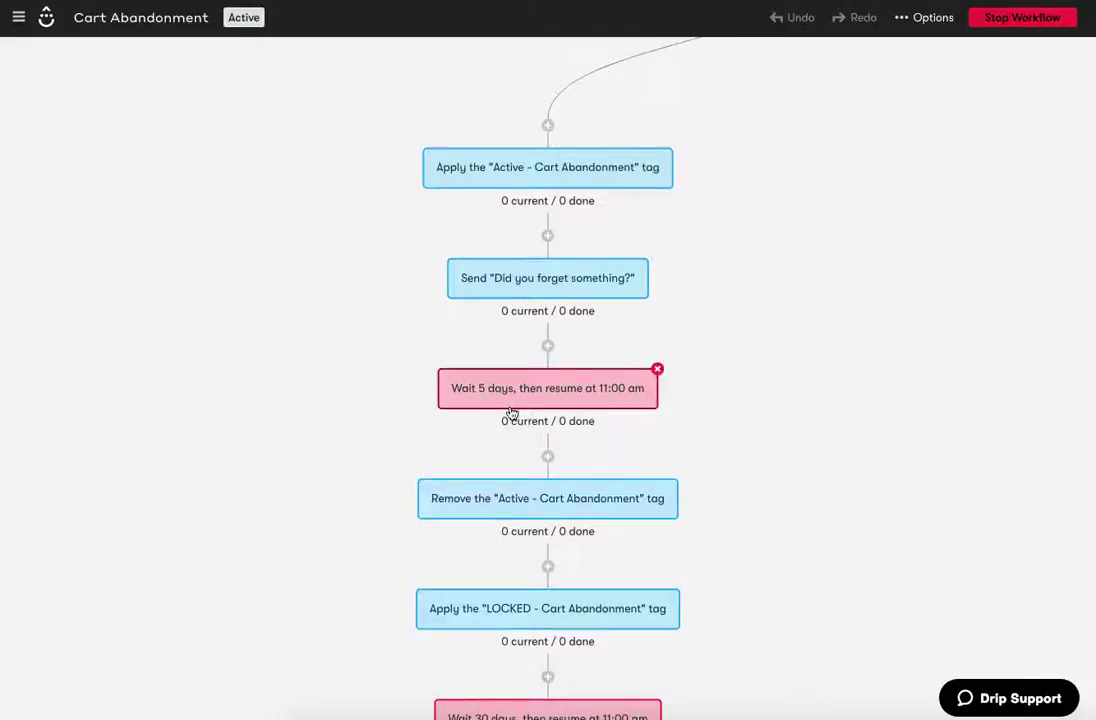
{"action": "scroll", "coordinate": [509, 411], "scroll_direction": "down", "scroll_amount": 4}
{"action": "scroll", "coordinate": [509, 411], "scroll_direction": "down", "scroll_amount": 3}
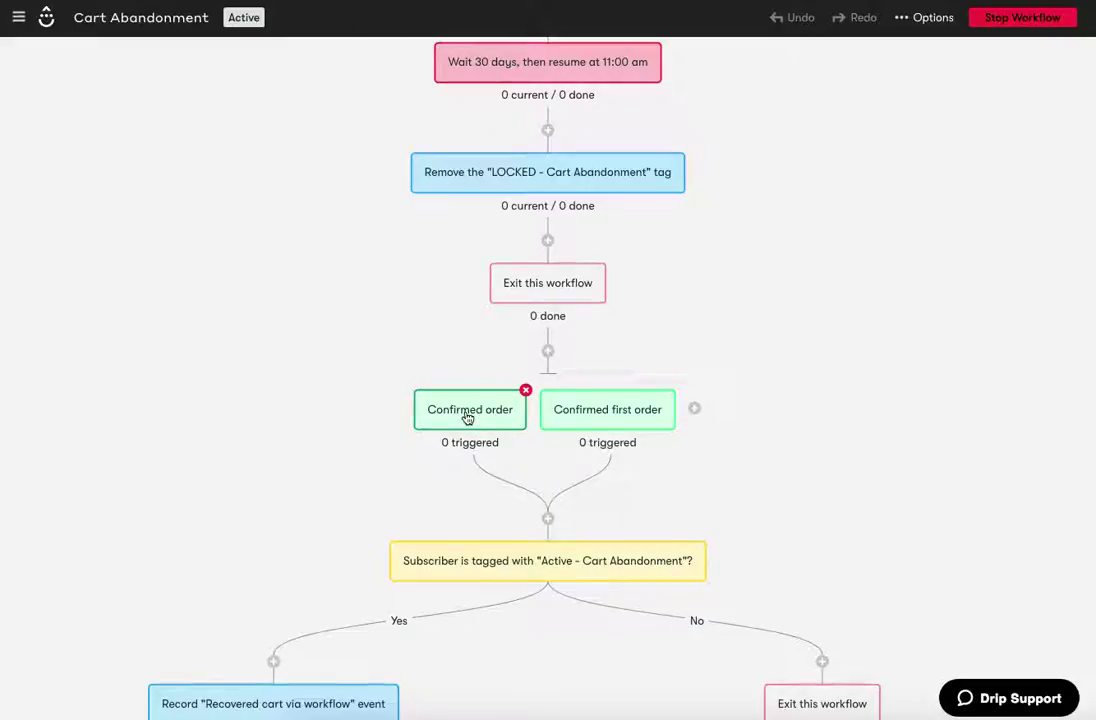
- Examine the Yes branch of the "Active - Cart Abandonment" check, from the "Recovered cart via workflow" event to the final exit
{"action": "scroll", "coordinate": [469, 424], "scroll_direction": "down", "scroll_amount": 2}
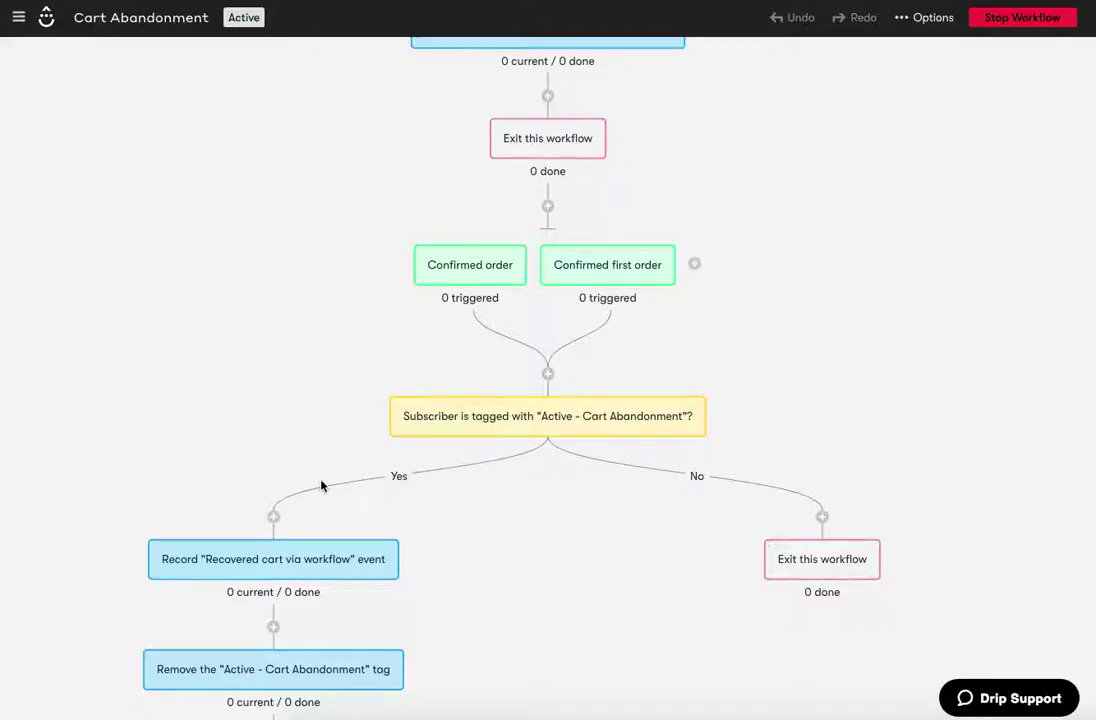
{"action": "scroll", "coordinate": [276, 521], "scroll_direction": "down", "scroll_amount": 1}
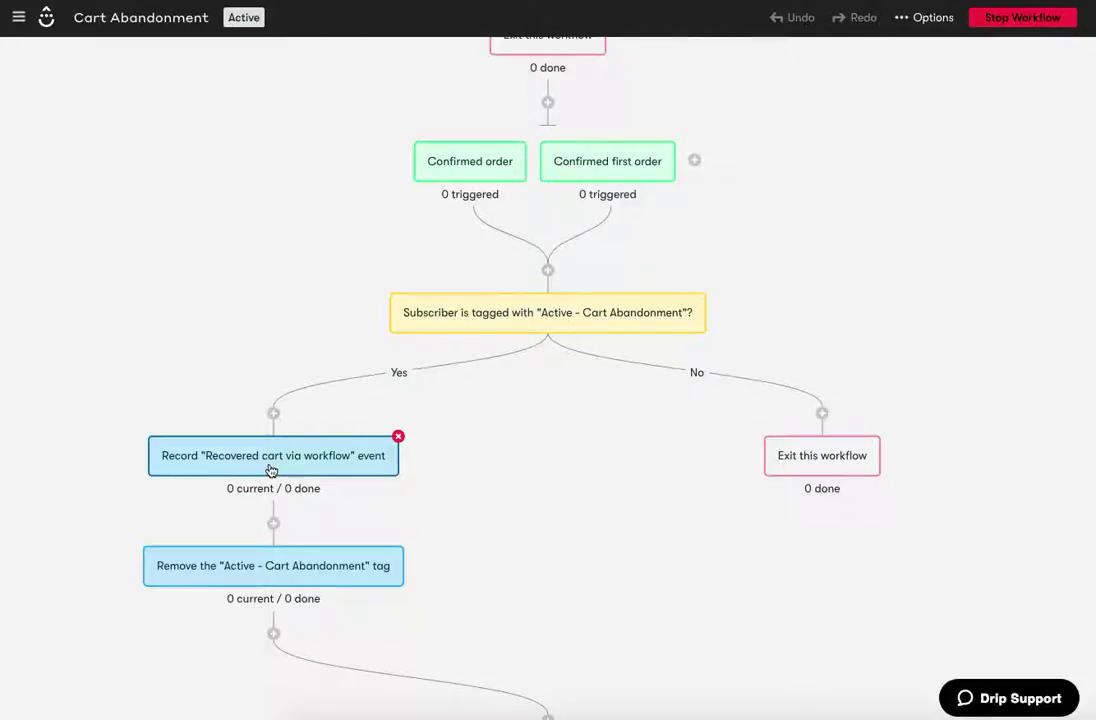
{"action": "scroll", "coordinate": [271, 470], "scroll_direction": "down", "scroll_amount": 1}
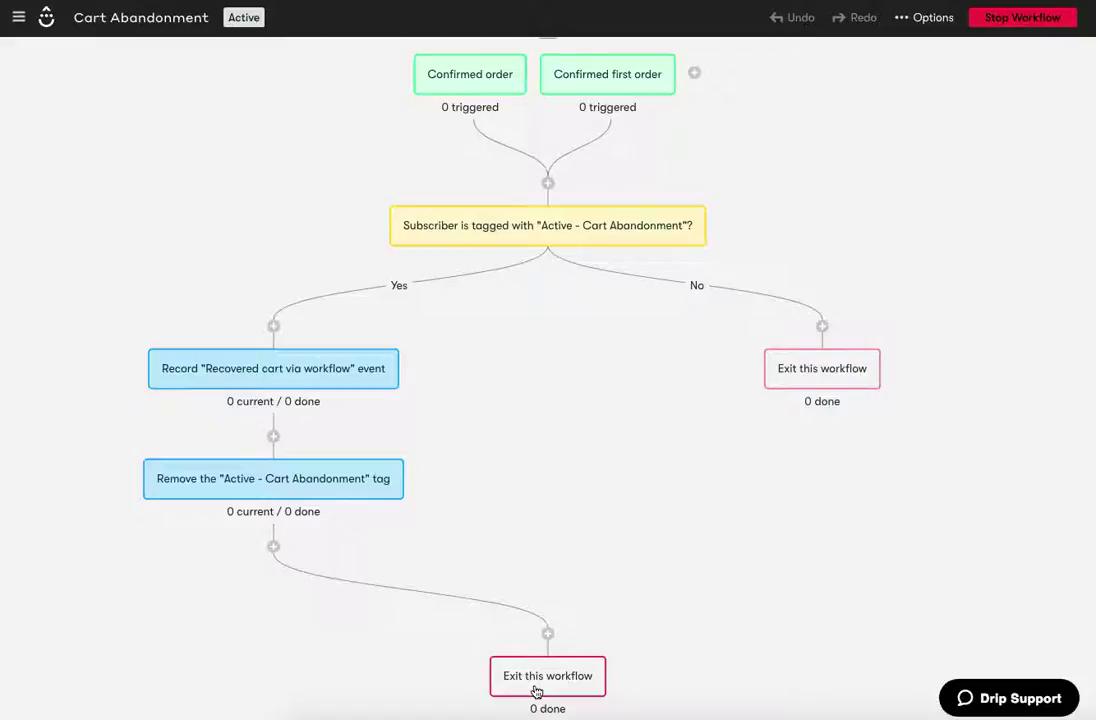
{"action": "scroll", "coordinate": [537, 691], "scroll_direction": "down", "scroll_amount": 1}
- Go back to the start of the workflow and examine the "Started cart" and "Initiated checkout" triggers with the 90-minute wait
{"action": "scroll", "coordinate": [537, 691], "scroll_direction": "up", "scroll_amount": 5}
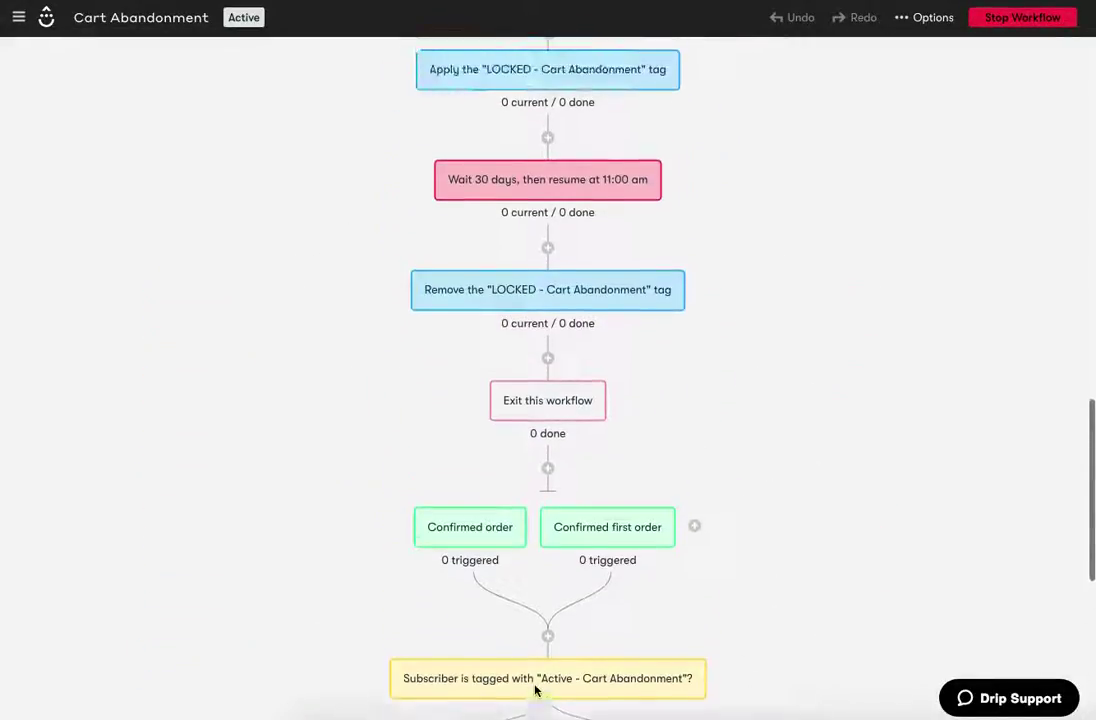
{"action": "scroll", "coordinate": [537, 691], "scroll_direction": "up", "scroll_amount": 12}
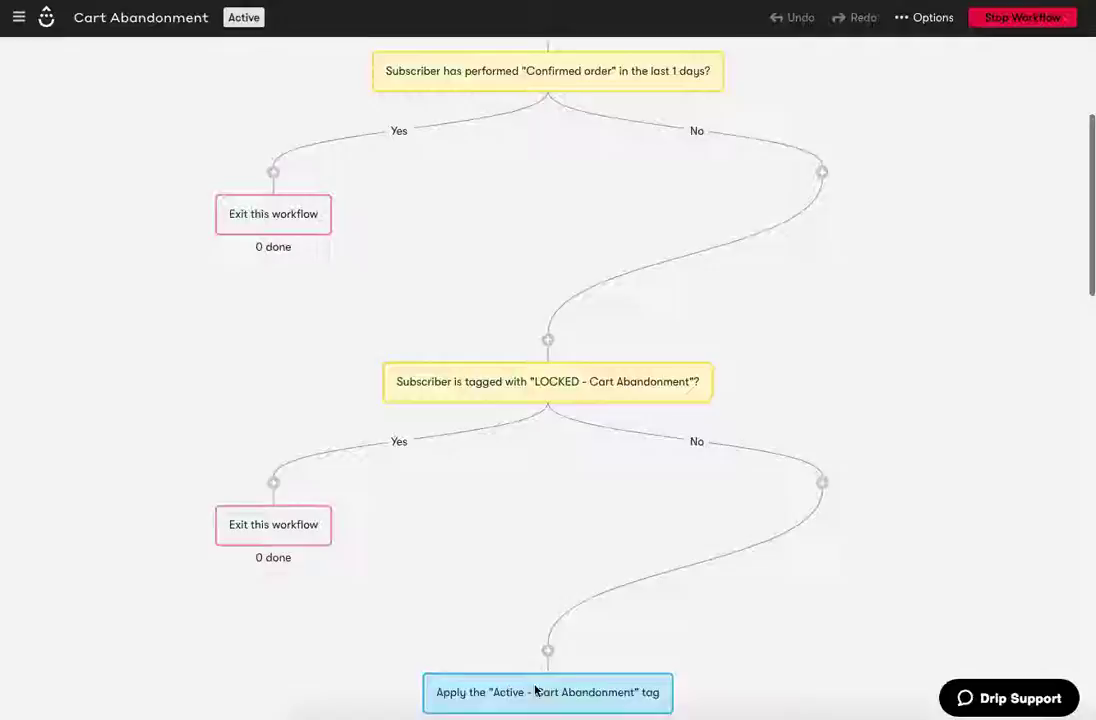
{"action": "scroll", "coordinate": [565, 365], "scroll_direction": "up", "scroll_amount": 1}
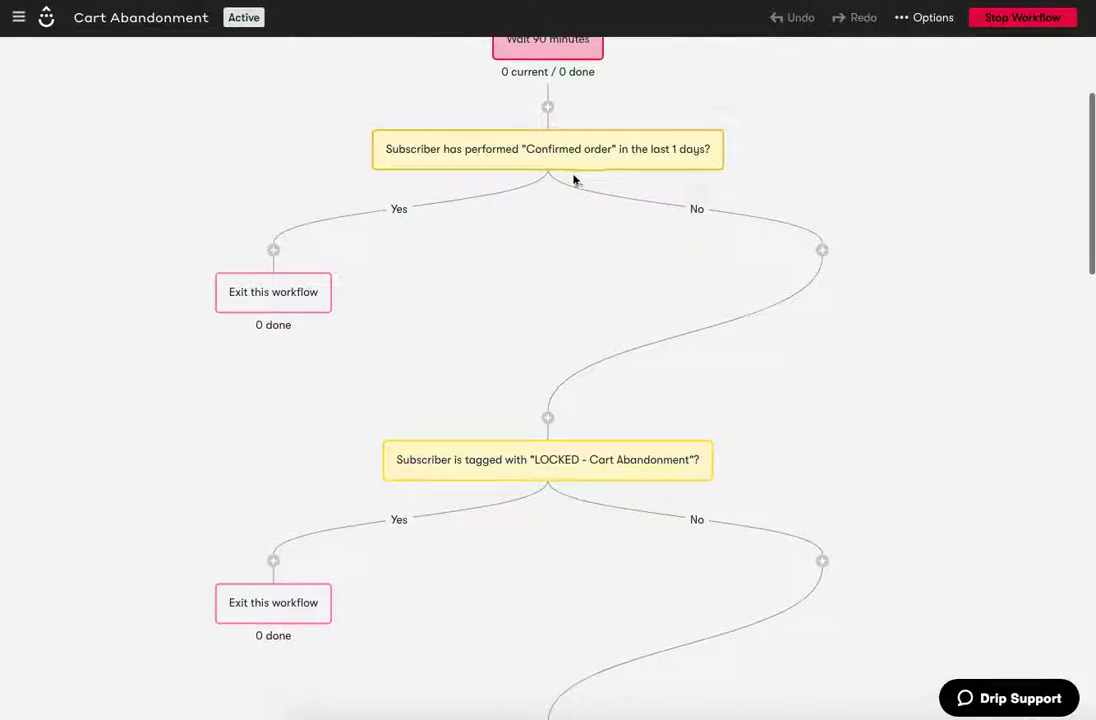
{"action": "scroll", "coordinate": [543, 161], "scroll_direction": "up", "scroll_amount": 3}
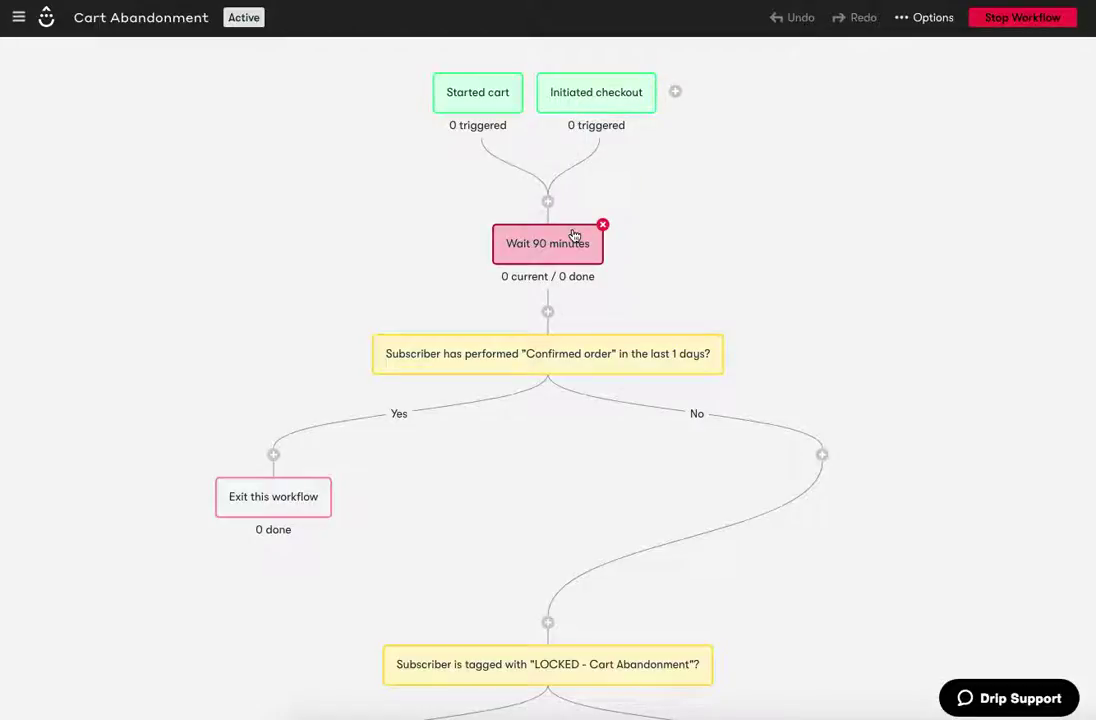
- Review the path down to the "Confirmed order" trigger, then return to the "Confirmed order" in the last 1 days decision
{"action": "scroll", "coordinate": [574, 235], "scroll_direction": "down", "scroll_amount": 8}
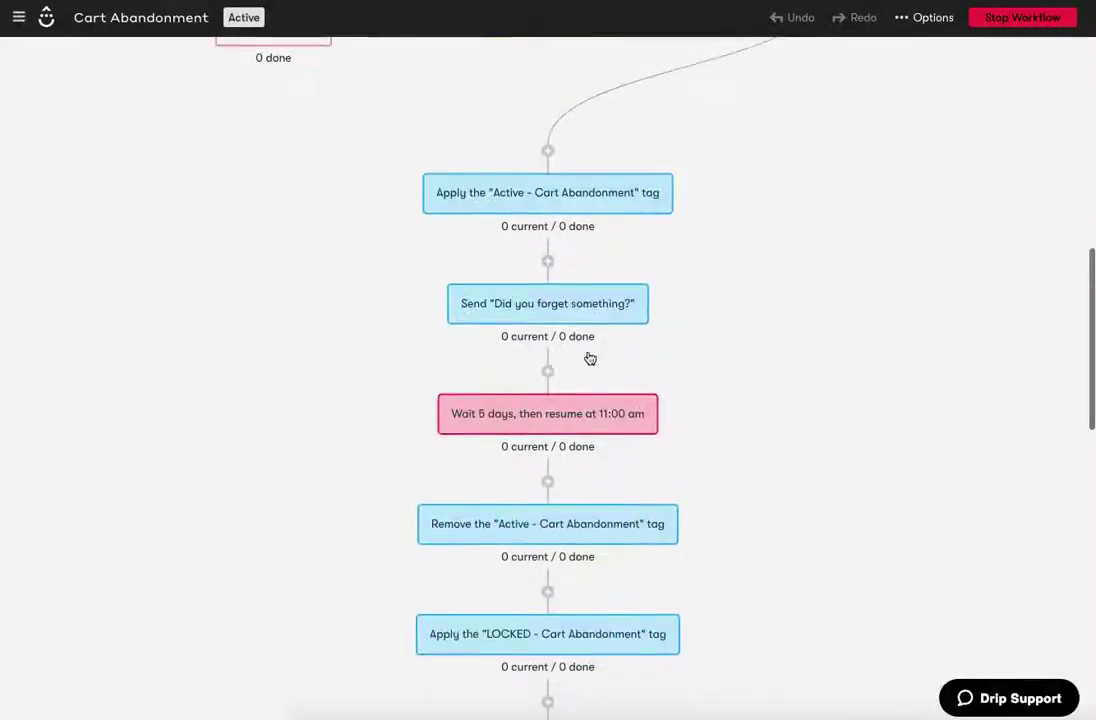
{"action": "scroll", "coordinate": [595, 415], "scroll_direction": "down", "scroll_amount": 2}
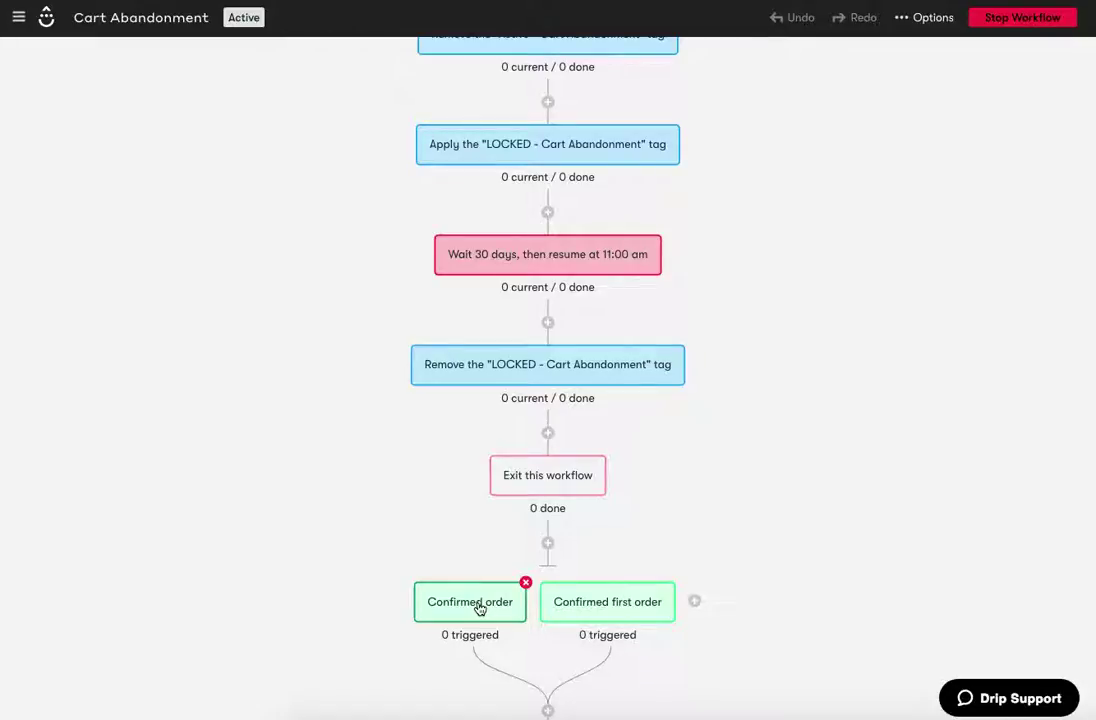
{"action": "scroll", "coordinate": [526, 484], "scroll_direction": "up", "scroll_amount": 10}
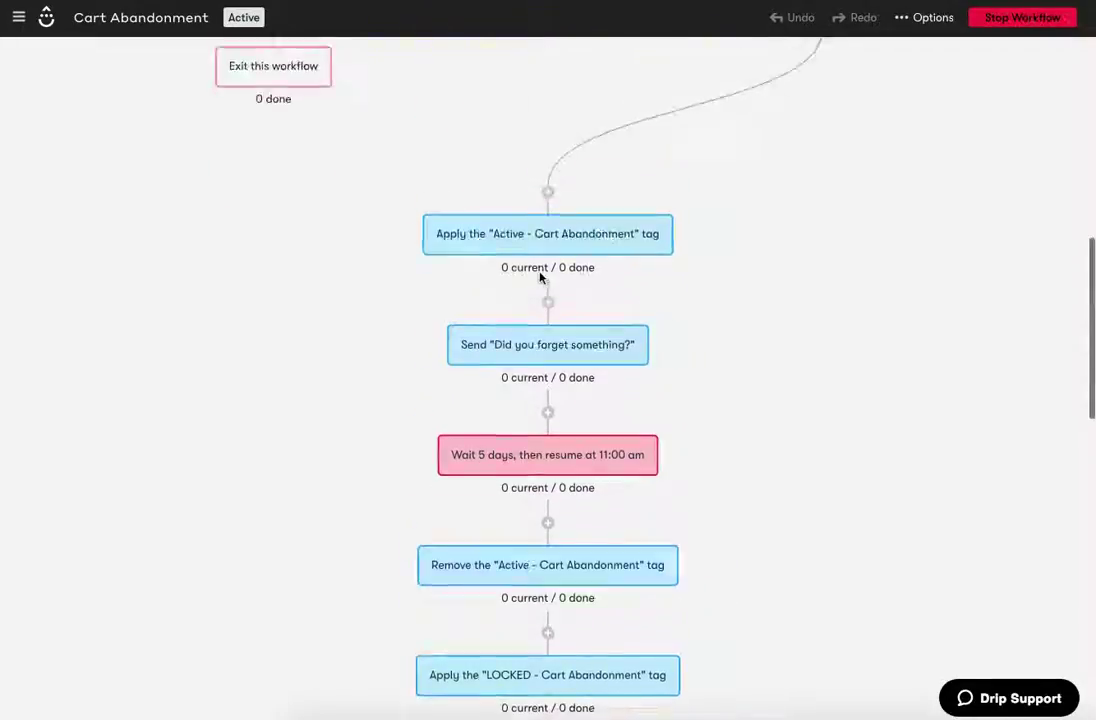
{"action": "mouse_move", "coordinate": [590, 108]}
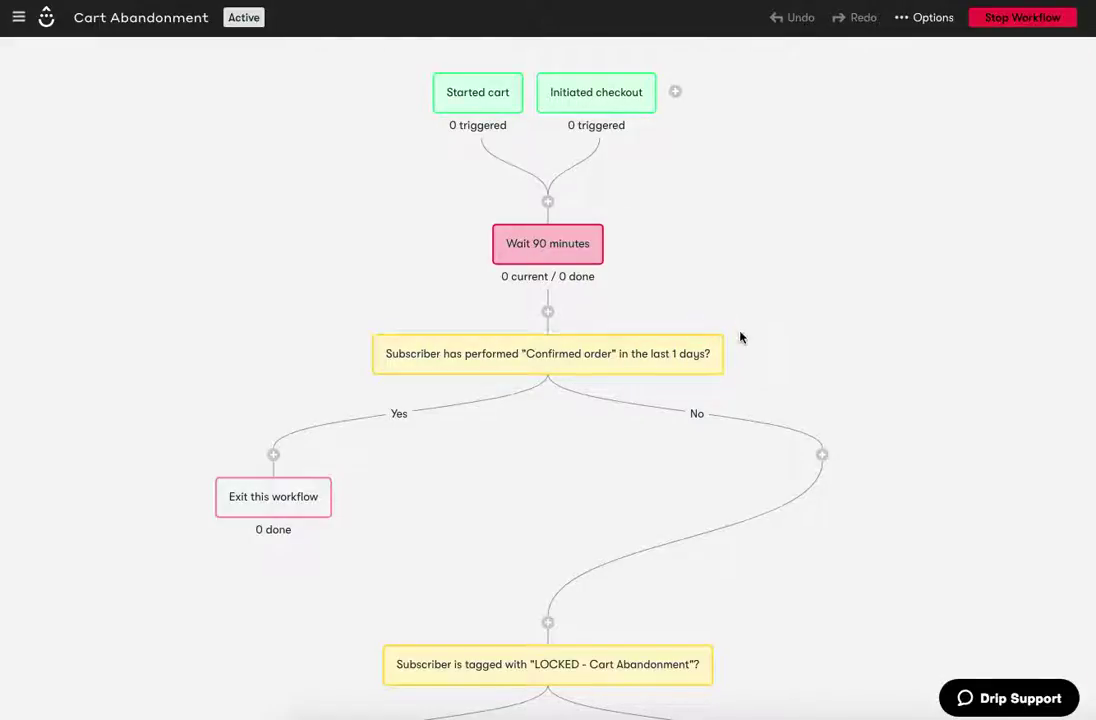
{"action": "mouse_move", "coordinate": [631, 355]}
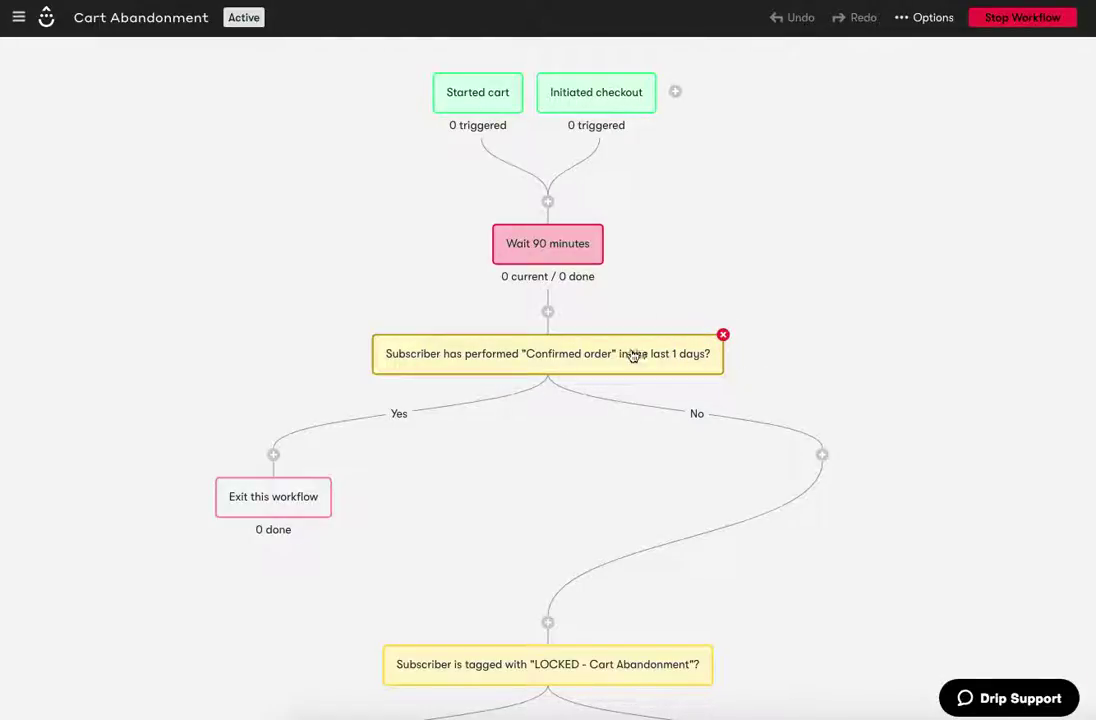